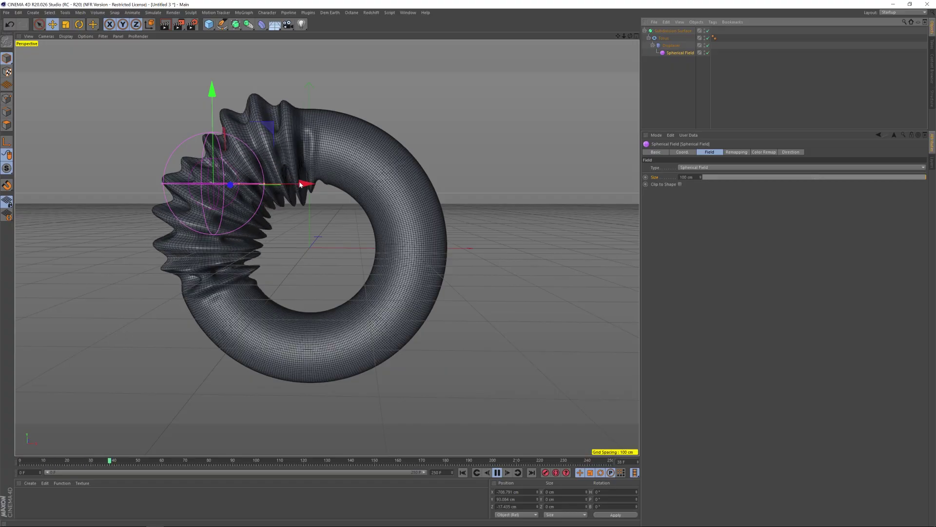
# - Drag the Spherical Field along X across the torus to spread the ridges around the ring
pyautogui.moveTo(308, 185)
pyautogui.mouseDown()
pyautogui.moveTo(459, 200)
pyautogui.moveTo(429, 184)
pyautogui.moveTo(425, 295)
pyautogui.moveTo(457, 286)
pyautogui.moveTo(520, 405)
pyautogui.moveTo(476, 268)
pyautogui.moveTo(551, 171)
pyautogui.moveTo(128, 109)
pyautogui.moveTo(156, 220)
pyautogui.moveTo(75, 292)
pyautogui.moveTo(173, 397)
pyautogui.moveTo(130, 427)
pyautogui.moveTo(100, 157)
pyautogui.mouseUp()
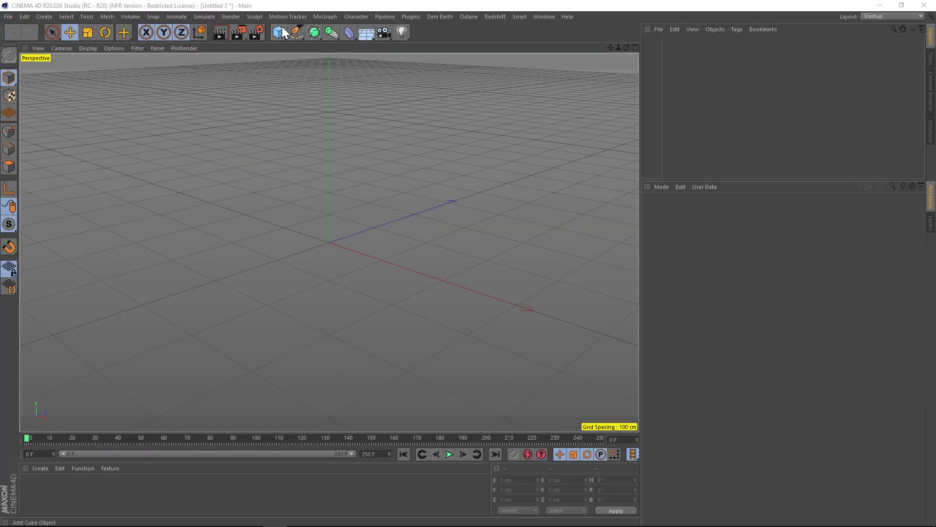
# - Add a Torus and rotate it 90° in pitch so it stands upright
pyautogui.click(209, 24)
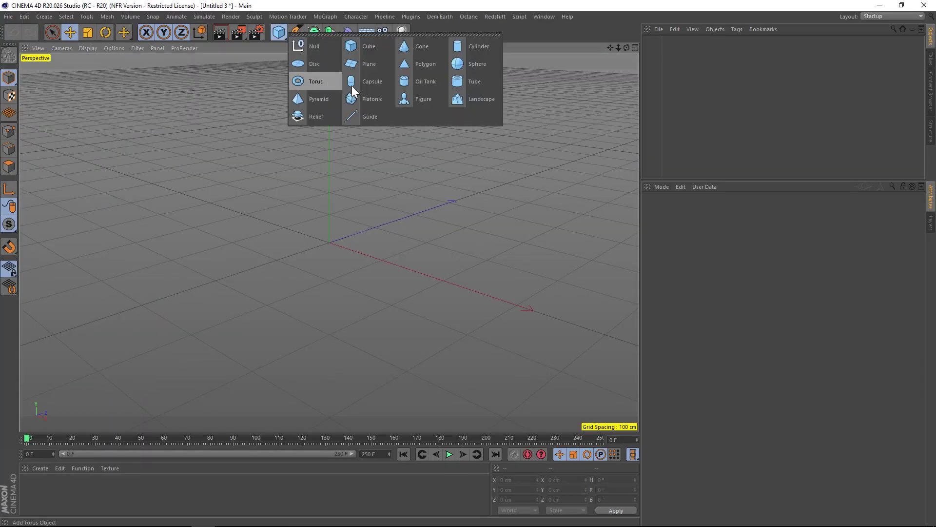
pyautogui.click(323, 80)
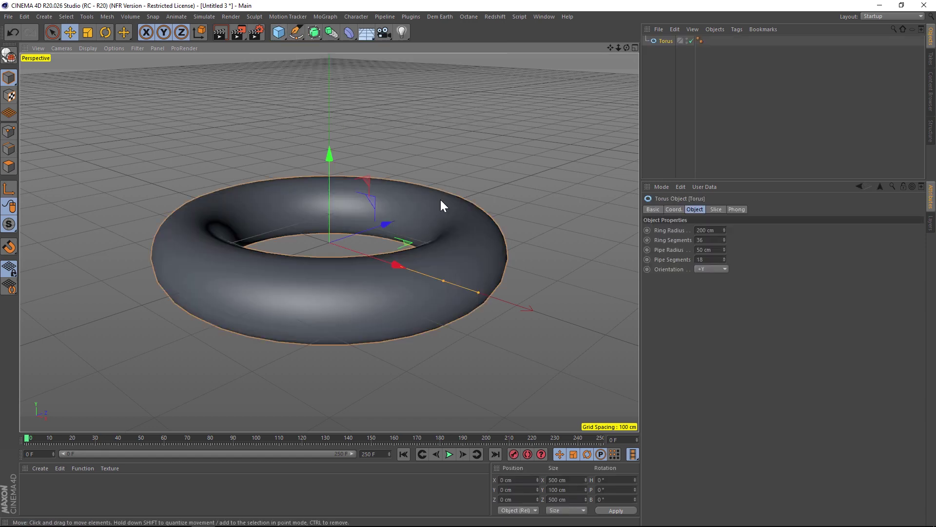
pyautogui.press('r')
pyautogui.moveTo(304, 209)
pyautogui.mouseDown()
pyautogui.moveTo(313, 265)
pyautogui.moveTo(280, 223)
pyautogui.moveTo(246, 234)
pyautogui.mouseUp()
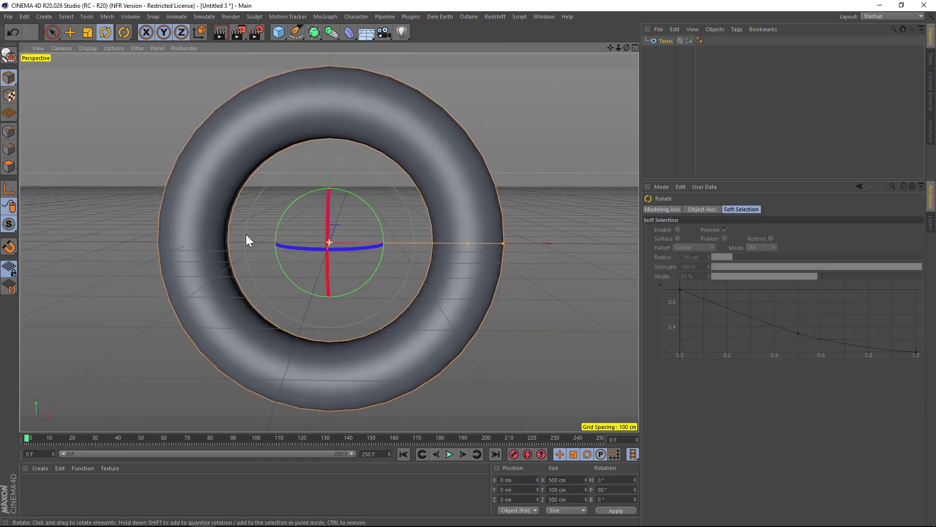
# - Set the viewport to Gouraud Shading (Lines) and zoom out slightly from the torus
pyautogui.click(87, 47)
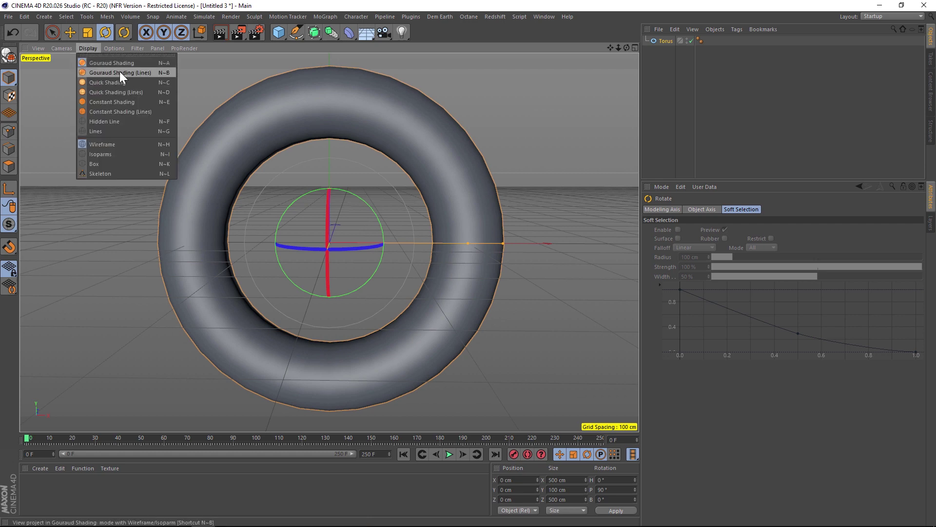
pyautogui.click(120, 73)
pyautogui.moveTo(619, 47); pyautogui.dragTo(184, 292)
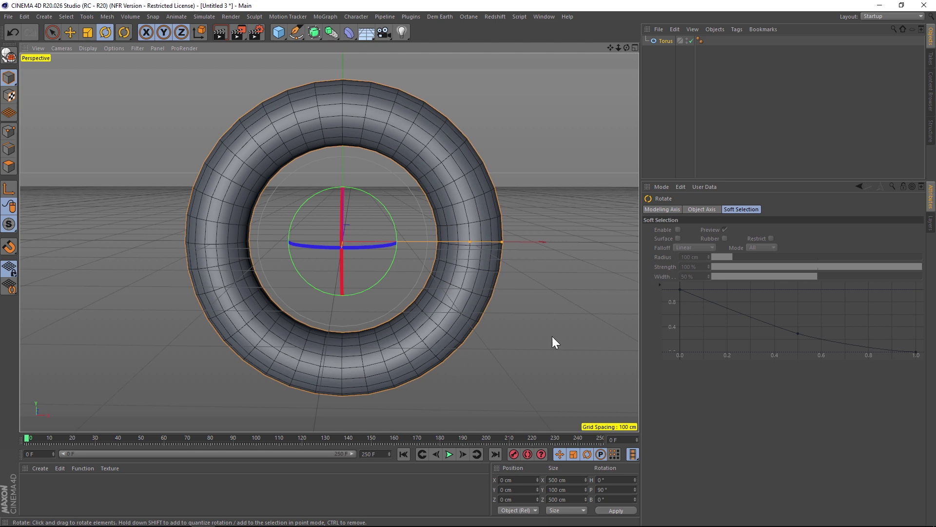
# - Set the Torus to 90 ring segments, 70 cm pipe radius and 25 pipe segments
pyautogui.click(665, 41)
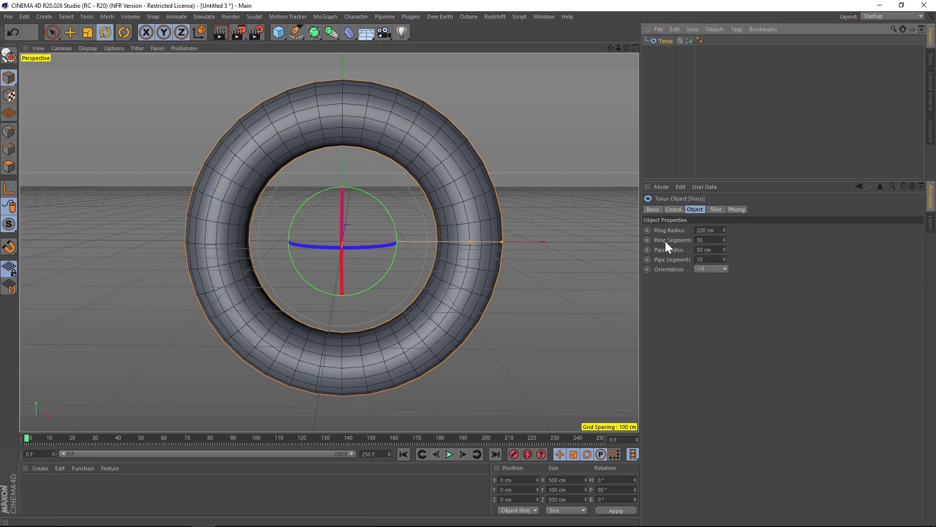
pyautogui.click(717, 240)
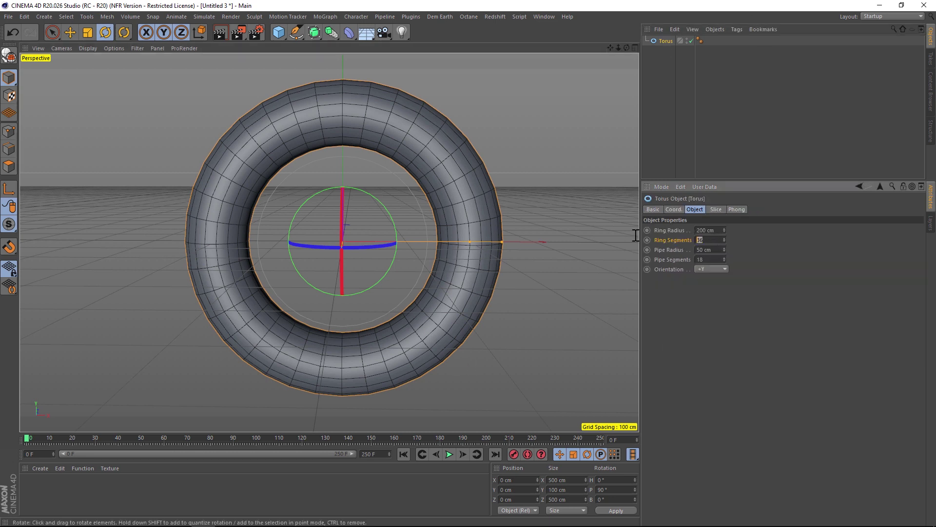
pyautogui.write('90')
pyautogui.press('Tab')
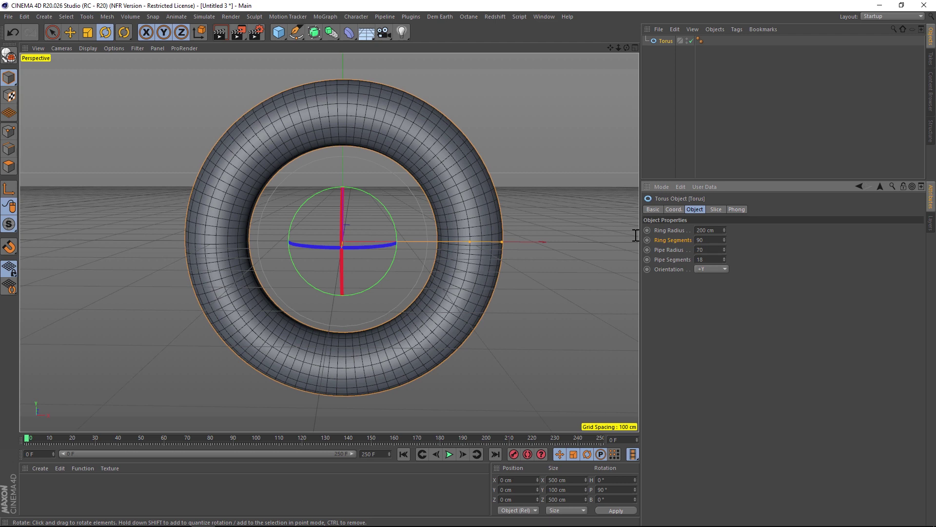
pyautogui.press('Tab')
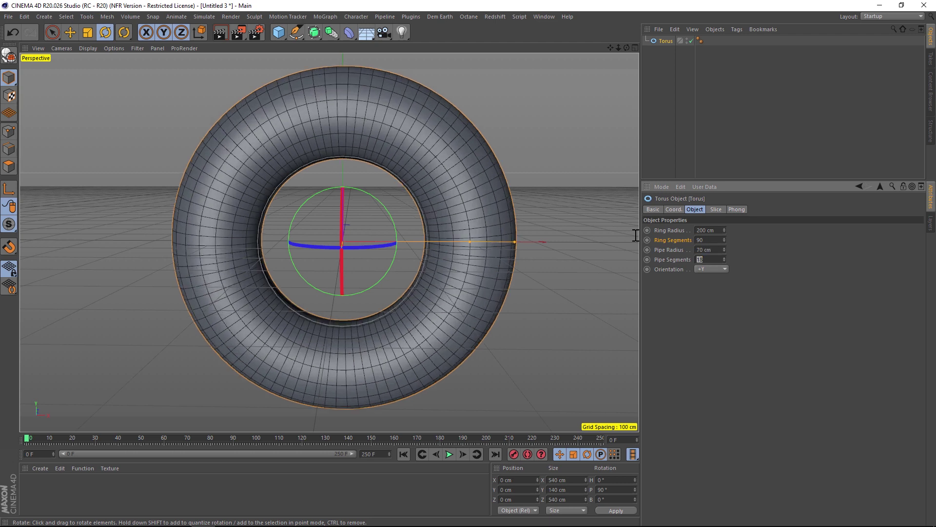
pyautogui.write('25')
pyautogui.press('Tab')
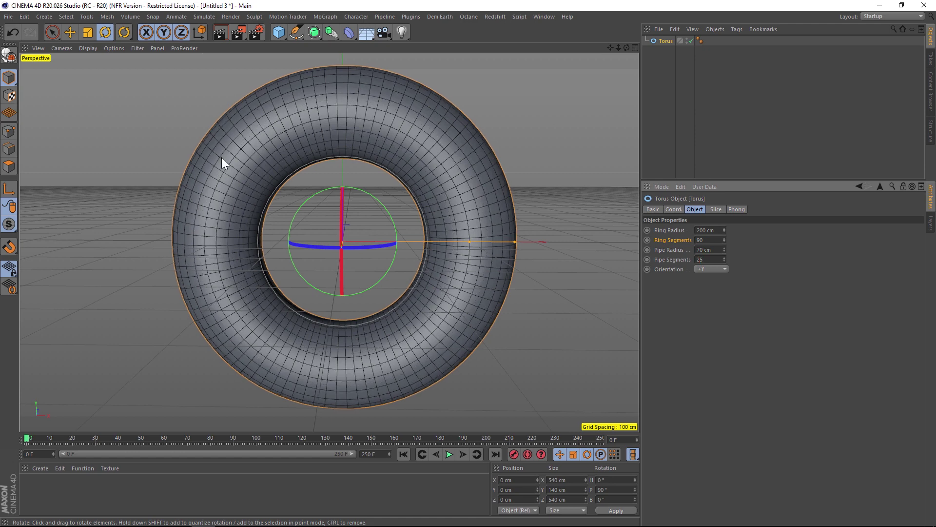
# - Undo an accidental rotation of the torus and bring up the deformers list
pyautogui.moveTo(285, 181); pyautogui.dragTo(373, 172)
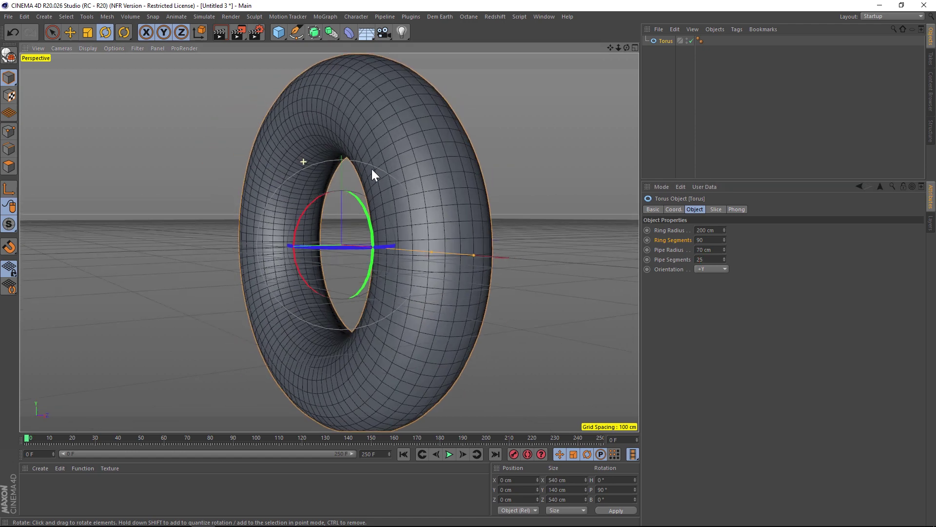
pyautogui.hotkey('ctrl', 'z')
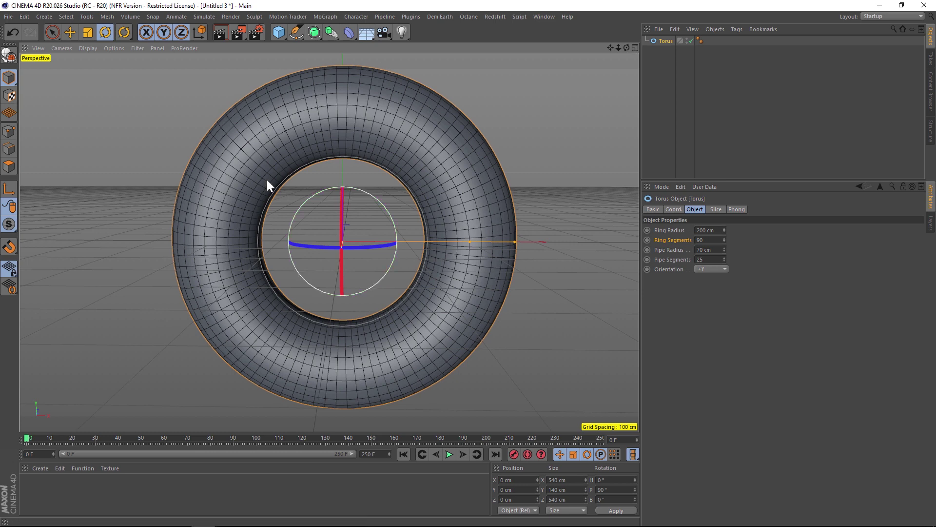
pyautogui.click(348, 25)
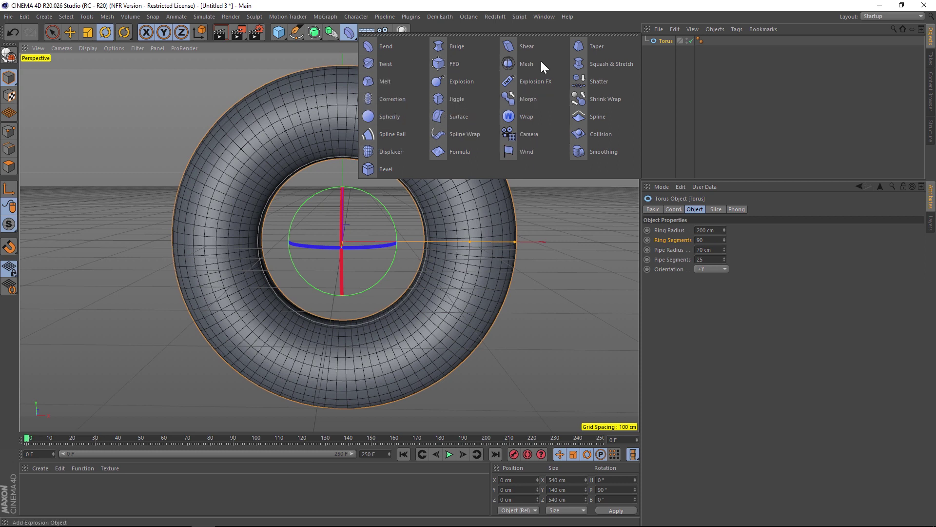
# - Create a Displacer through the Shift+C search for 'displa' and parent it under the Torus
pyautogui.click(579, 205)
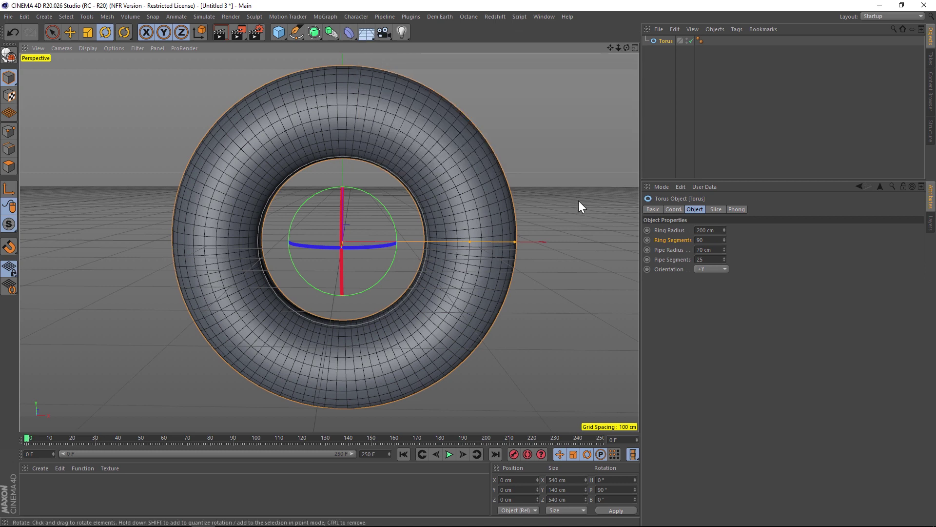
pyautogui.hotkey('shift', 'c')
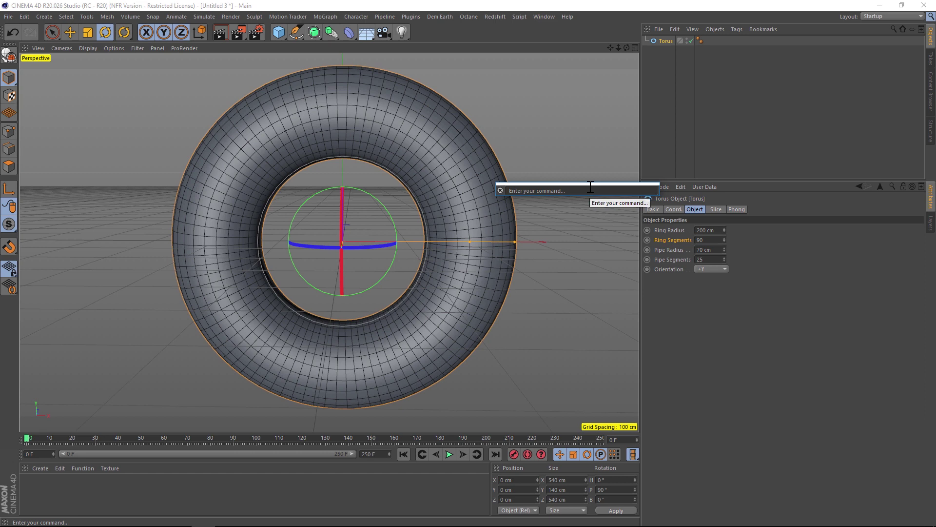
pyautogui.write('displa')
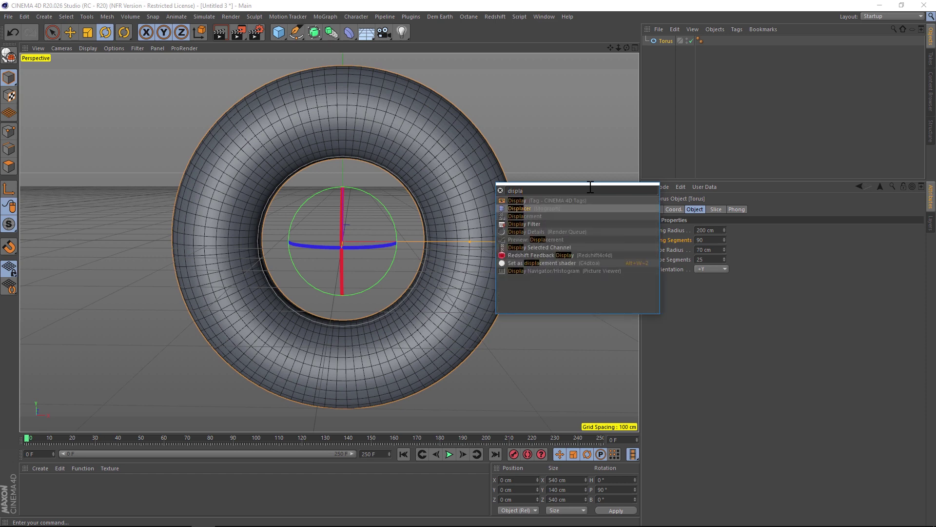
pyautogui.press('Return')
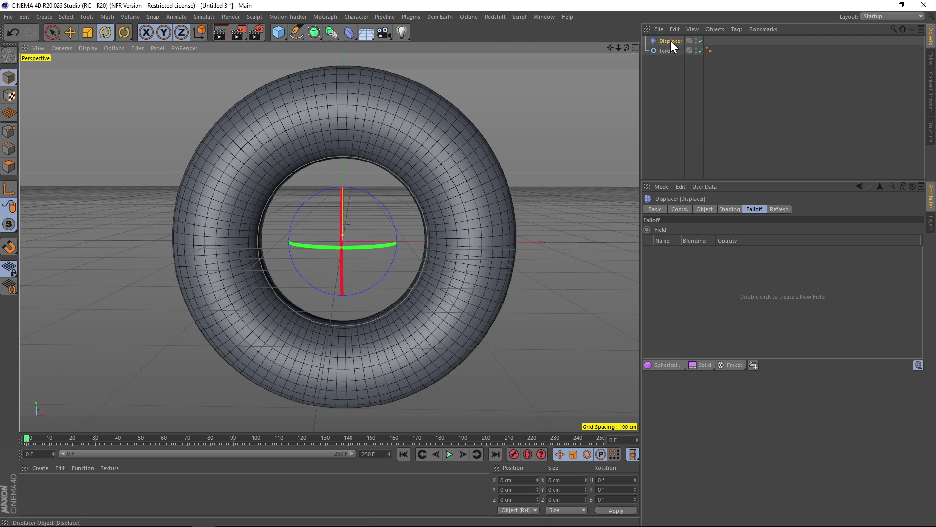
pyautogui.moveTo(671, 40)
pyautogui.mouseDown()
pyautogui.moveTo(664, 63)
pyautogui.moveTo(662, 49)
pyautogui.mouseUp()
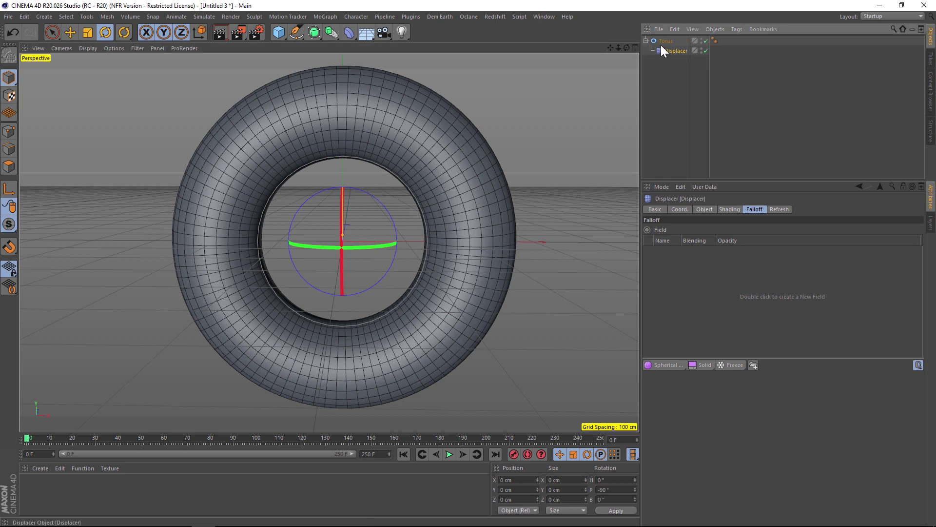
# - Assign a Gradient shader to the Displacer's Shading tab
pyautogui.click(731, 208)
pyautogui.click(678, 239)
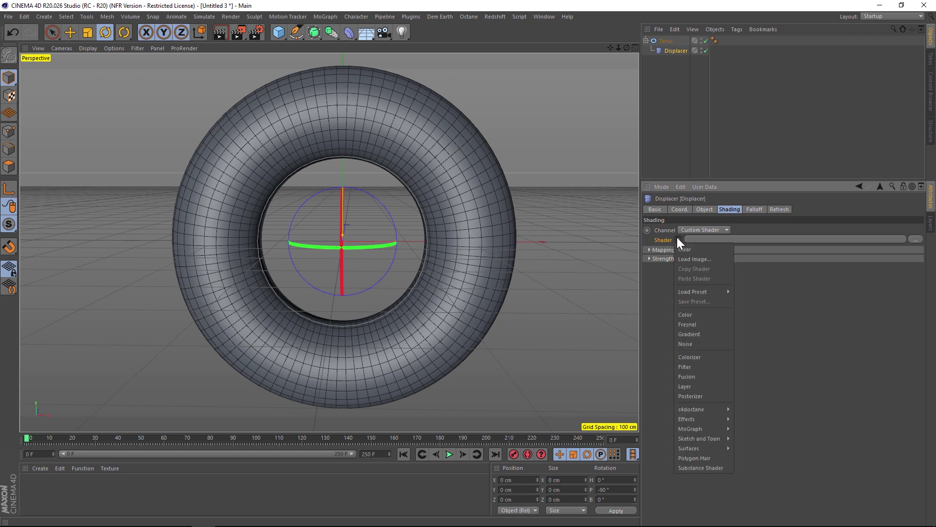
pyautogui.click(689, 333)
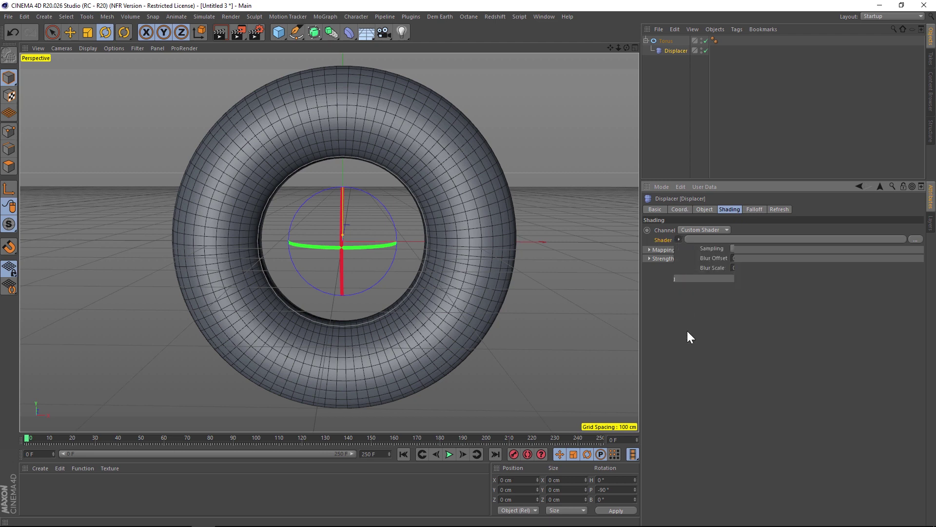
pyautogui.click(693, 259)
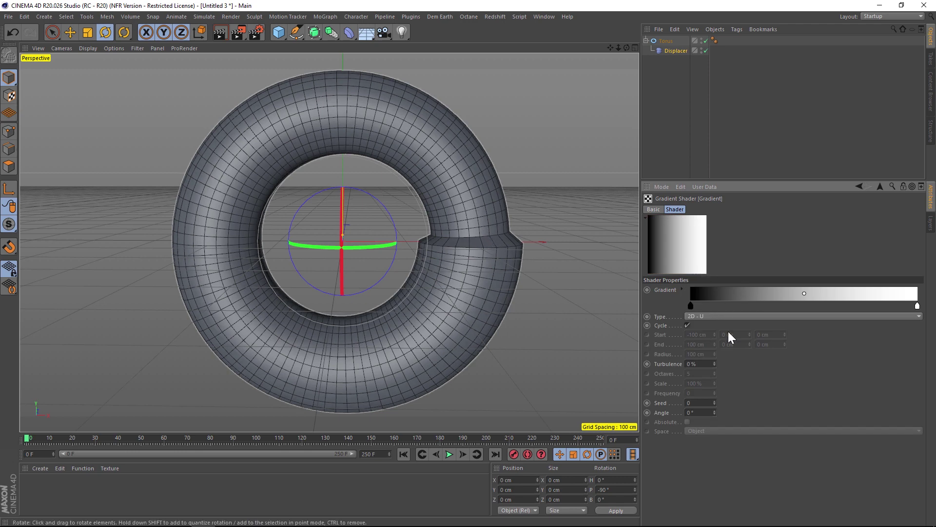
# - Set the interpolation of all gradient knots to Step
pyautogui.moveTo(691, 306); pyautogui.dragTo(670, 313)
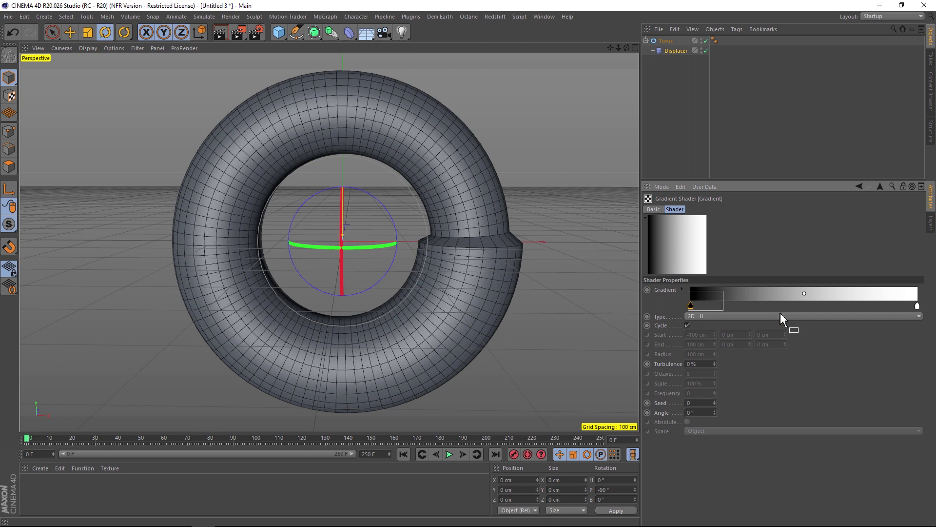
pyautogui.click(917, 306)
pyautogui.rightClick(918, 309)
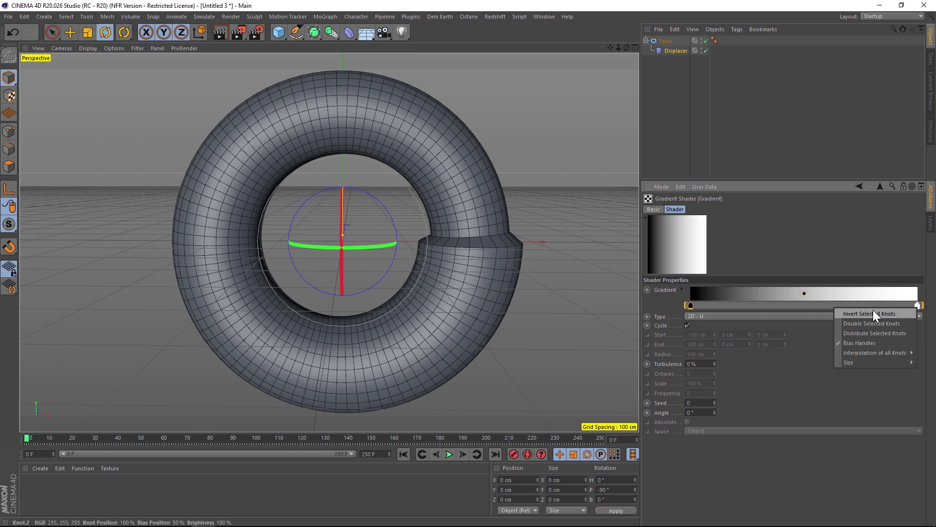
pyautogui.moveTo(870, 353)
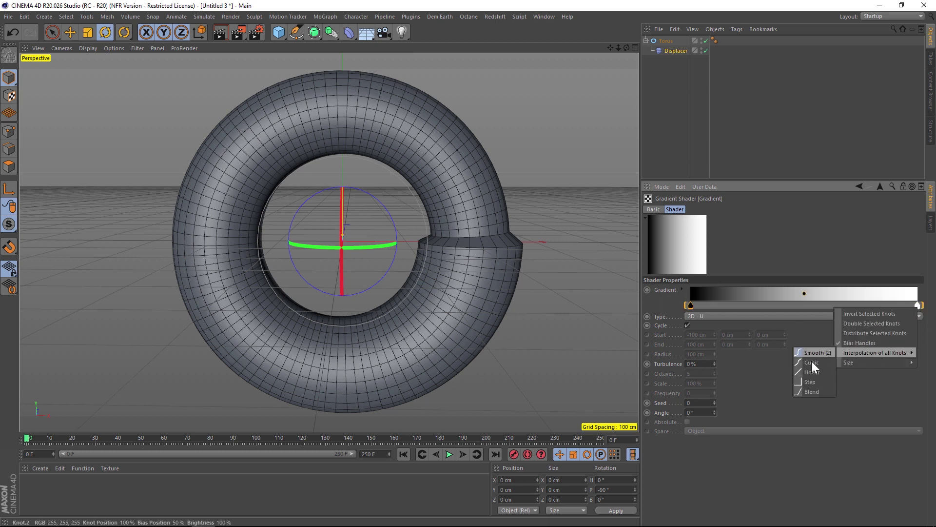
pyautogui.click(811, 382)
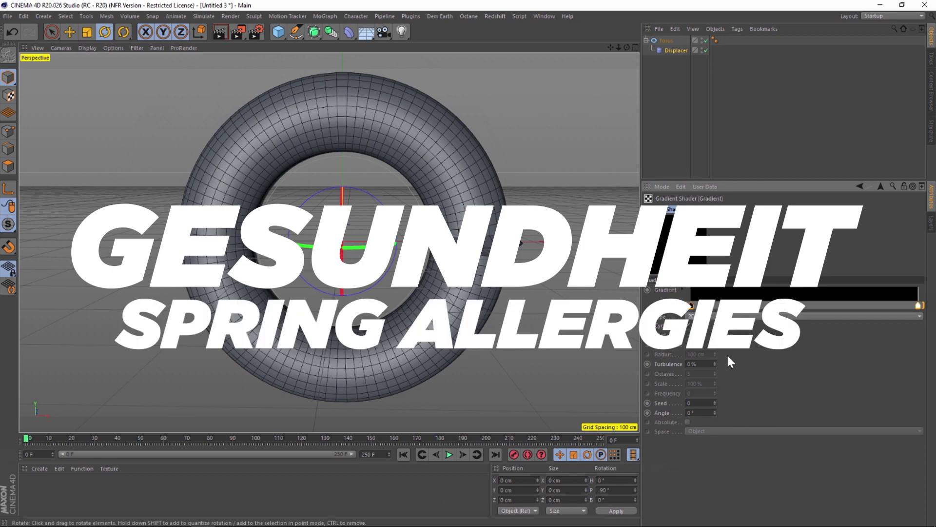
# - Move the white gradient knot to 50% for a hard half-black, half-white step
pyautogui.moveTo(912, 308)
pyautogui.mouseDown()
pyautogui.moveTo(744, 307)
pyautogui.moveTo(915, 309)
pyautogui.mouseUp()
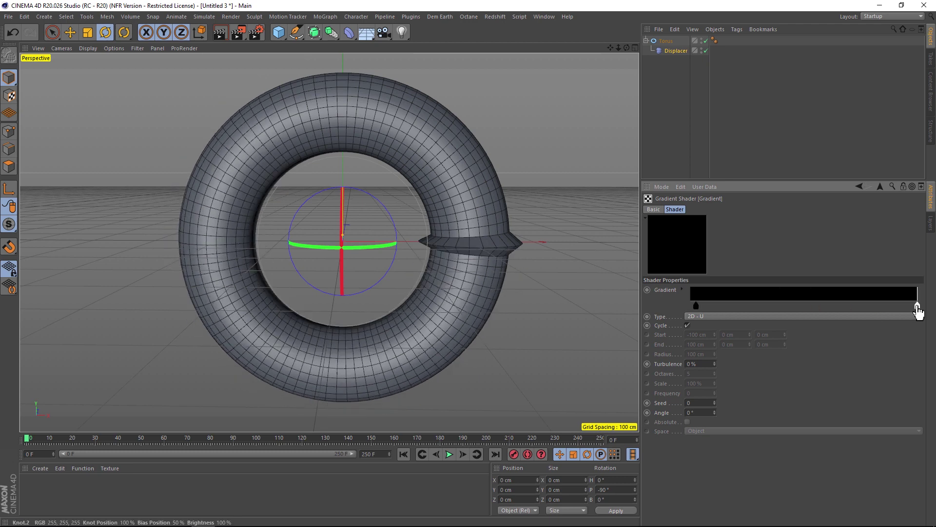
pyautogui.doubleClick(917, 305)
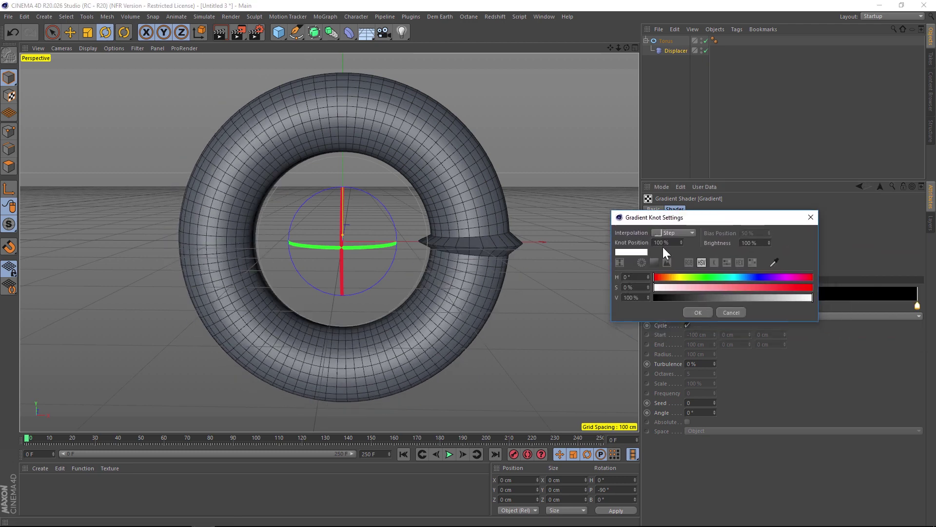
pyautogui.moveTo(666, 242); pyautogui.dragTo(623, 243)
pyautogui.write('50')
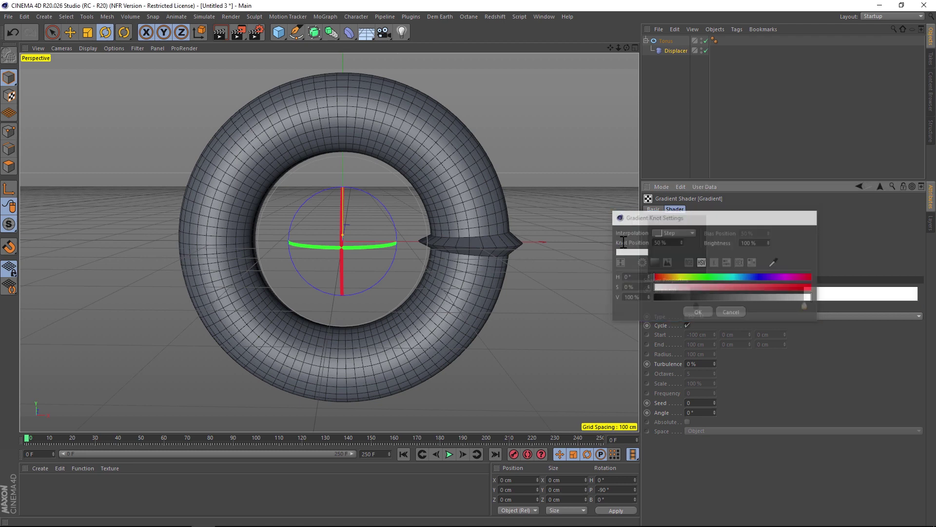
pyautogui.press('Return')
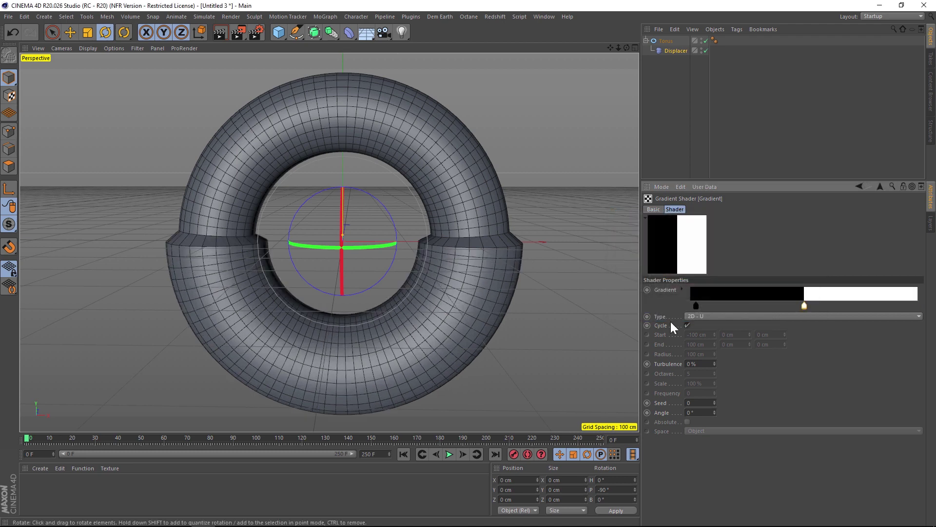
# - Double the gradient knots repeatedly up to 64 for dense stripes around the torus
pyautogui.rightClick(772, 291)
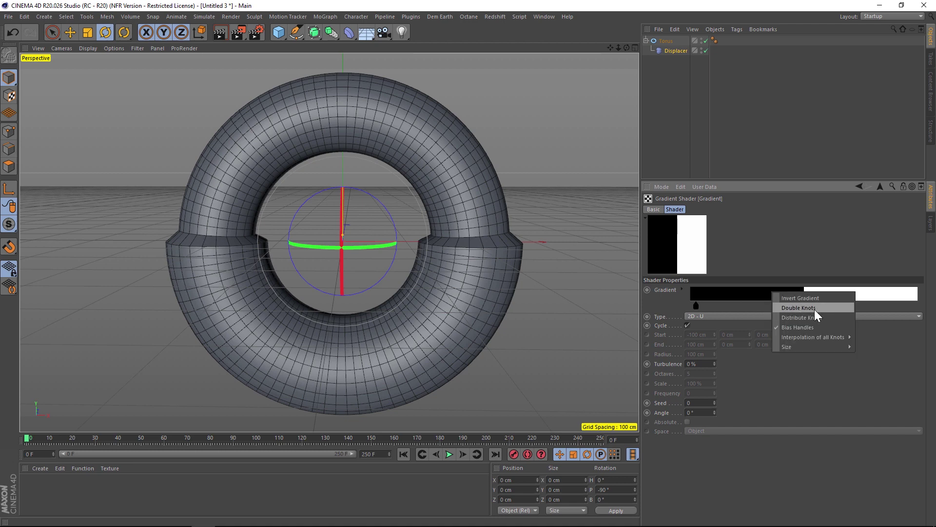
pyautogui.click(815, 306)
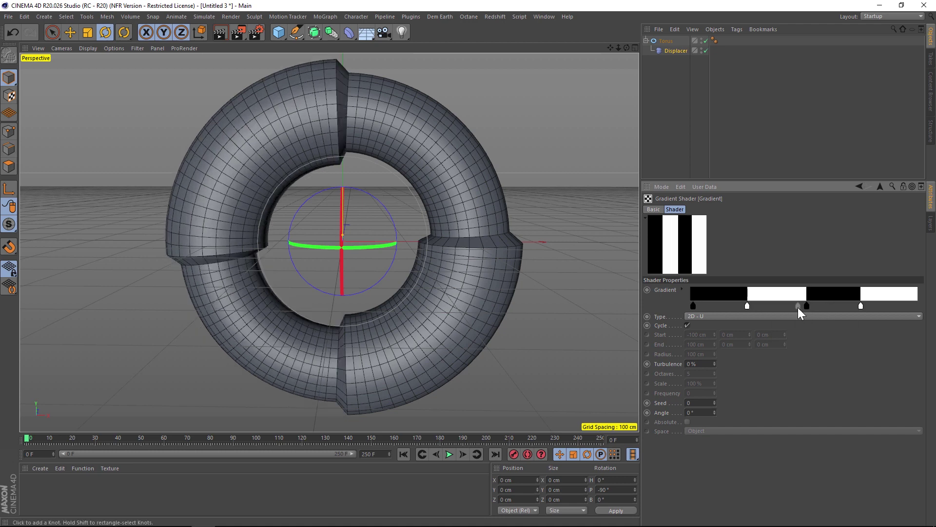
pyautogui.rightClick(776, 293)
pyautogui.click(829, 309)
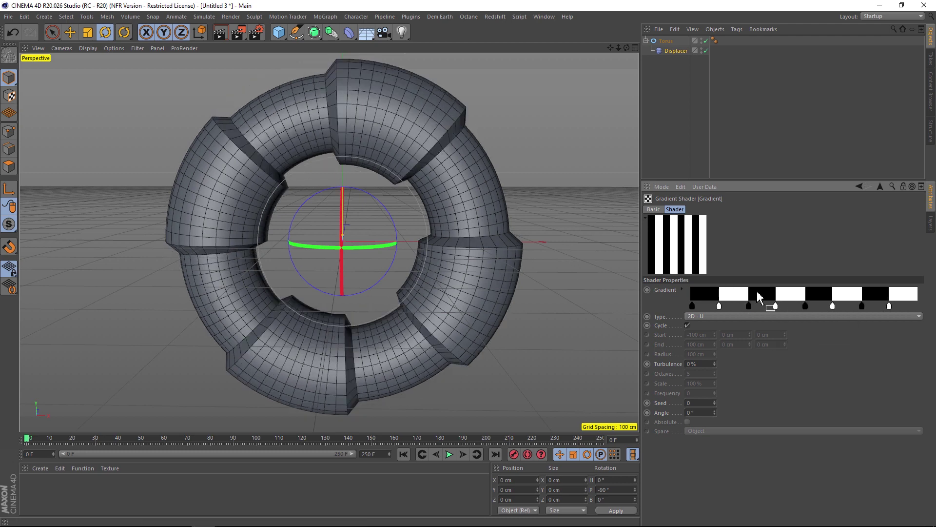
pyautogui.rightClick(761, 295)
pyautogui.click(782, 307)
pyautogui.rightClick(764, 294)
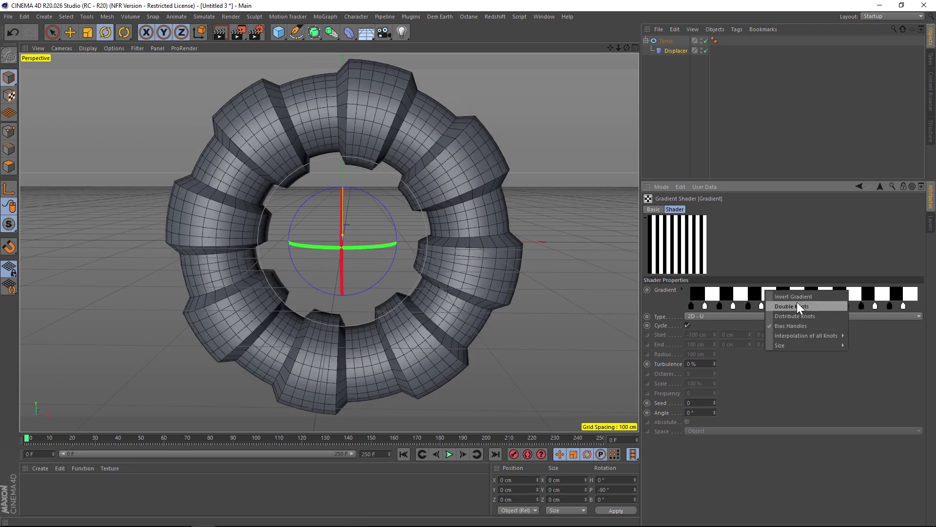
pyautogui.click(796, 306)
pyautogui.rightClick(746, 299)
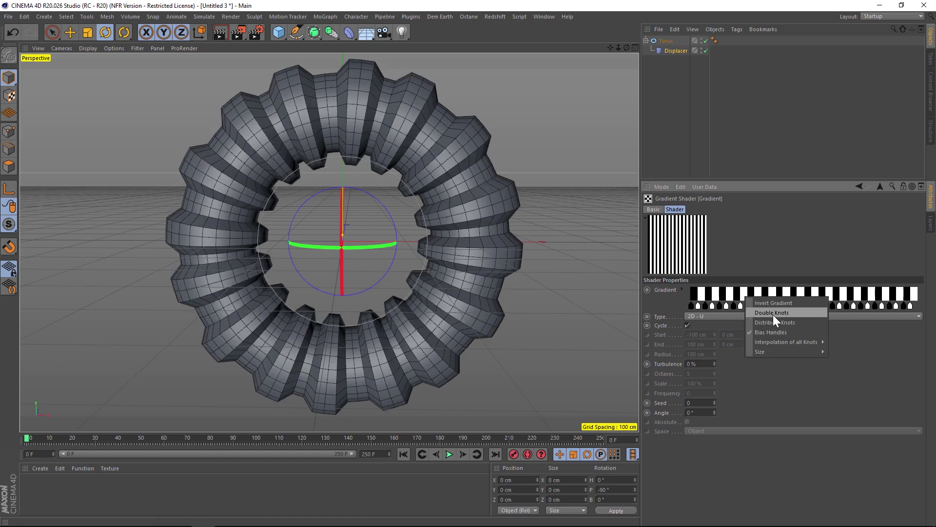
pyautogui.click(773, 315)
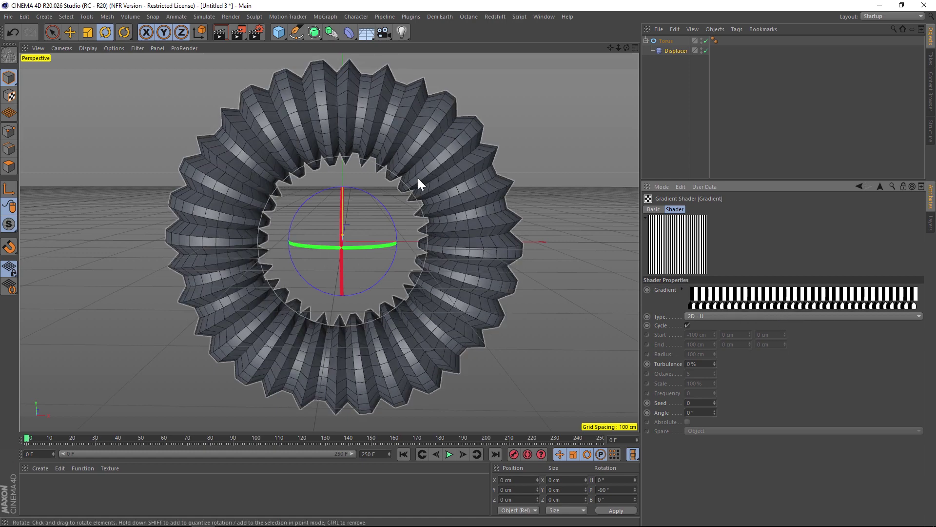
pyautogui.keyDown('alt'); pyautogui.moveTo(419, 181); pyautogui.dragTo(452, 197); pyautogui.keyUp('alt')
# - Replace the Displacer's shader with a Layer shader and add a Noise layer
pyautogui.hotkey('ctrl', 'shift', 'z')
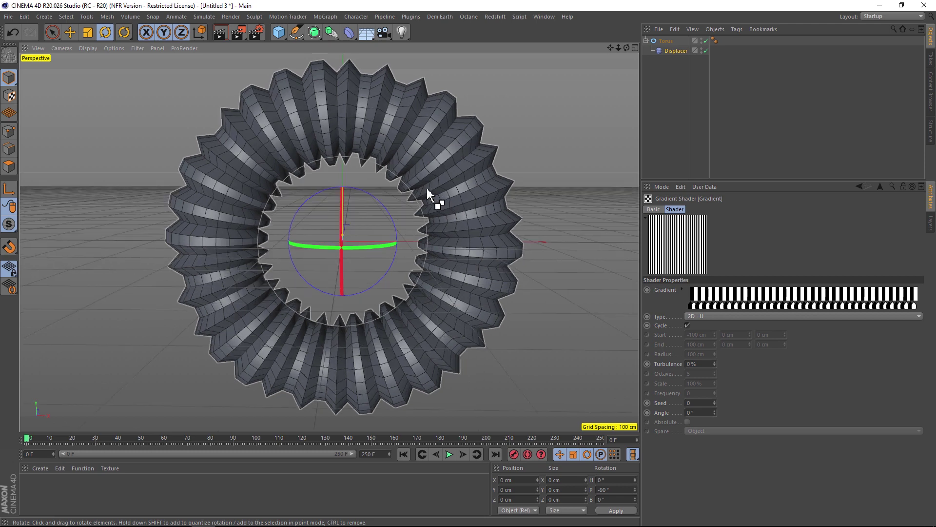
pyautogui.click(859, 186)
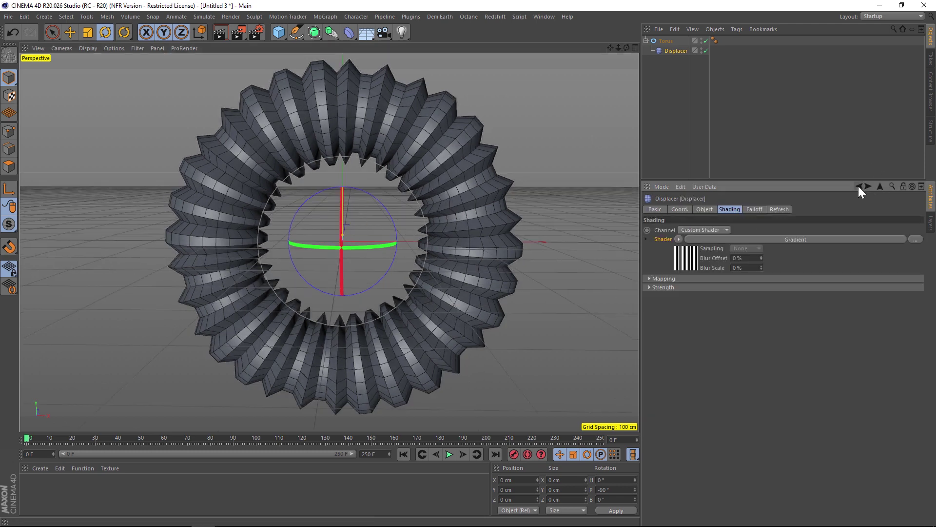
pyautogui.click(677, 238)
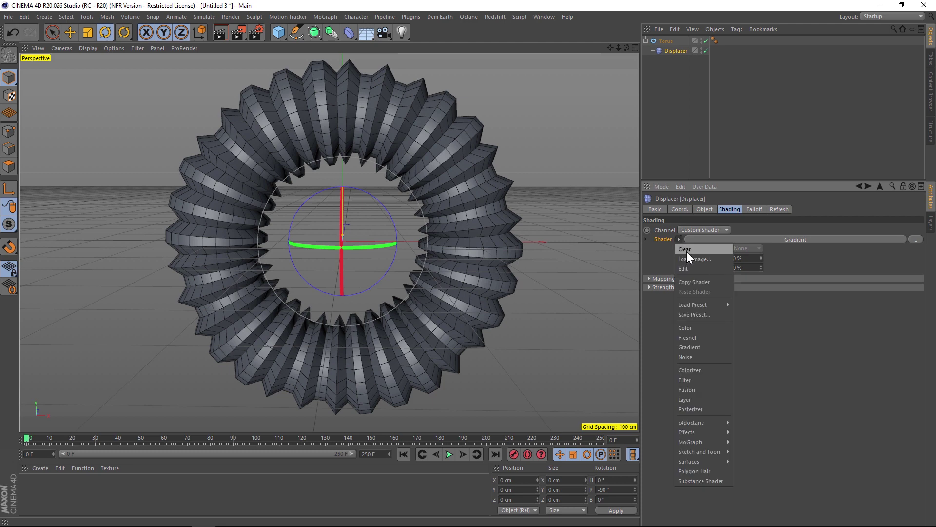
pyautogui.click(695, 399)
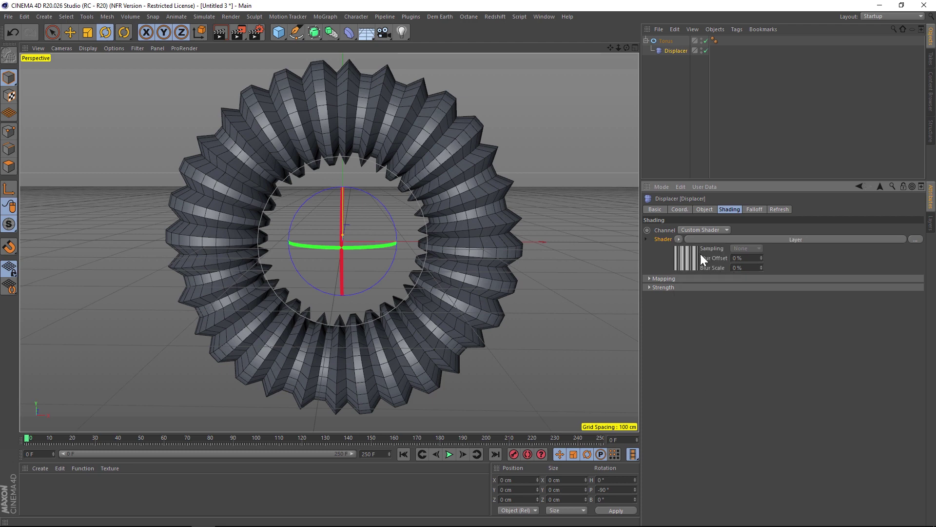
pyautogui.click(688, 263)
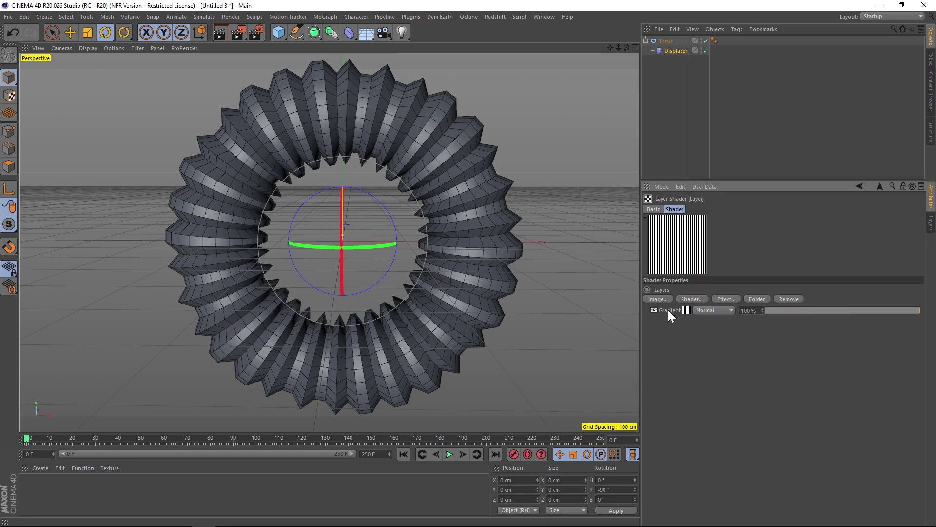
pyautogui.click(692, 299)
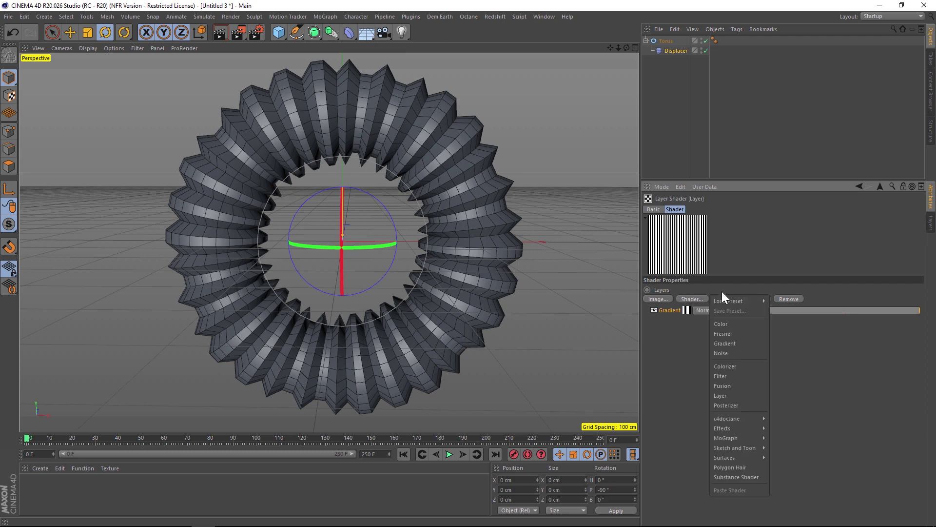
pyautogui.click(736, 352)
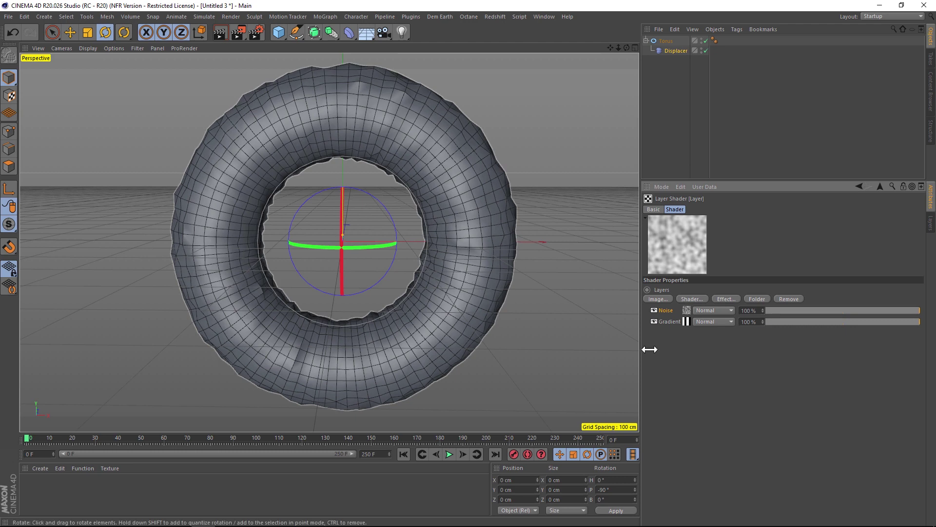
# - Put Noise below the Gradient, set the Gradient to Add and Noise opacity to 64%
pyautogui.moveTo(664, 311); pyautogui.dragTo(668, 327)
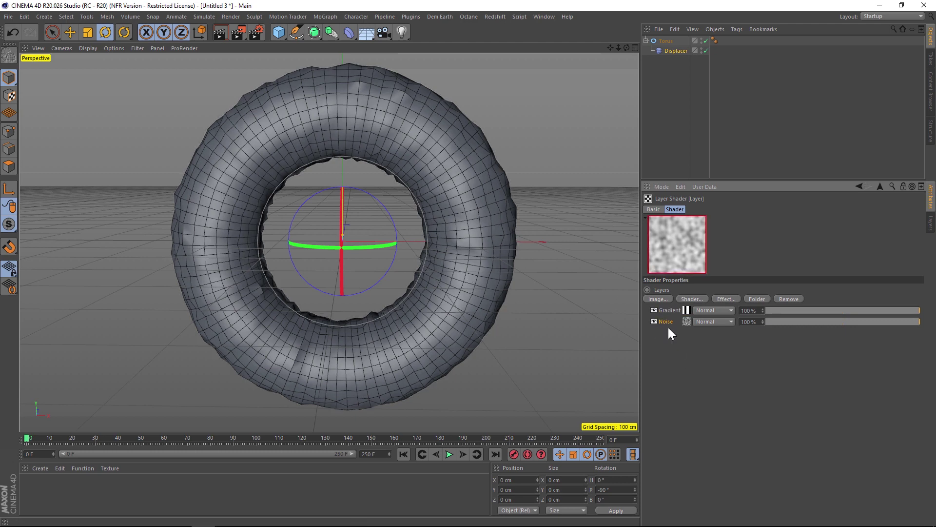
pyautogui.click(714, 310)
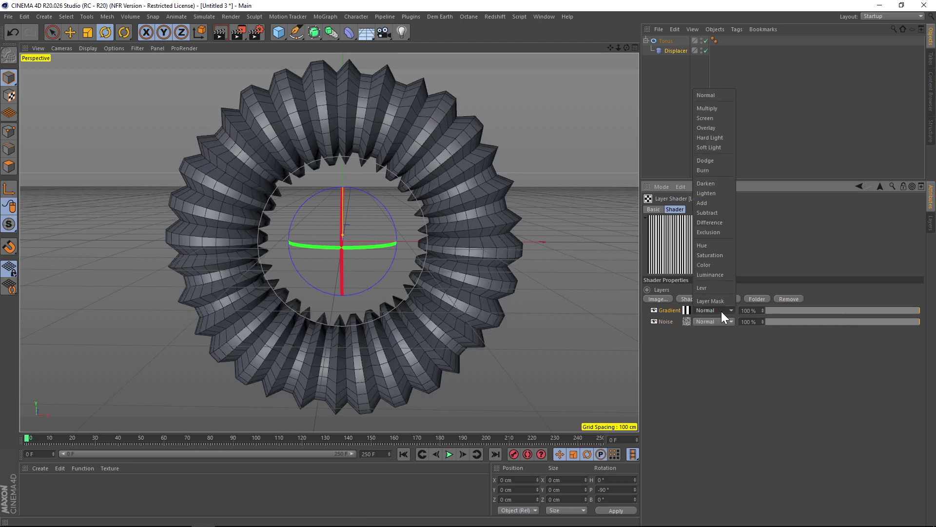
pyautogui.click(713, 203)
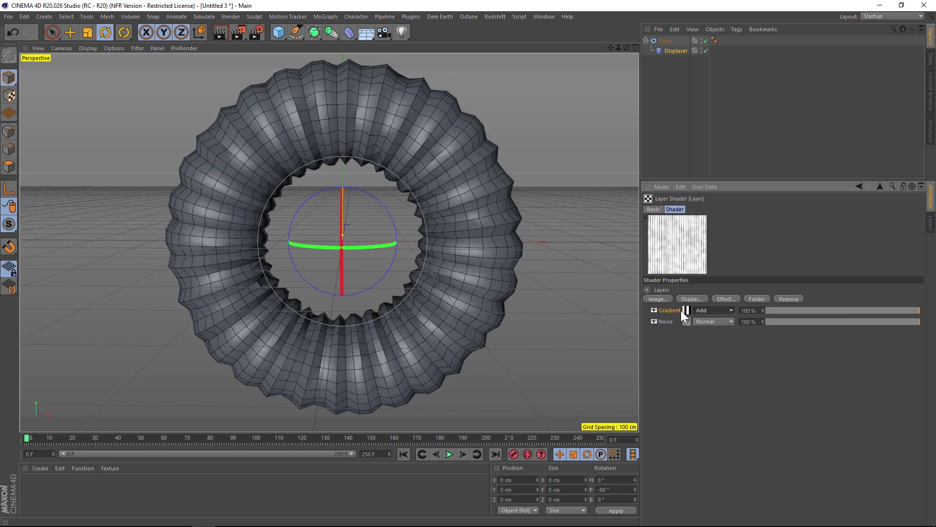
pyautogui.moveTo(828, 321); pyautogui.dragTo(931, 326)
pyautogui.moveTo(865, 324); pyautogui.dragTo(813, 329)
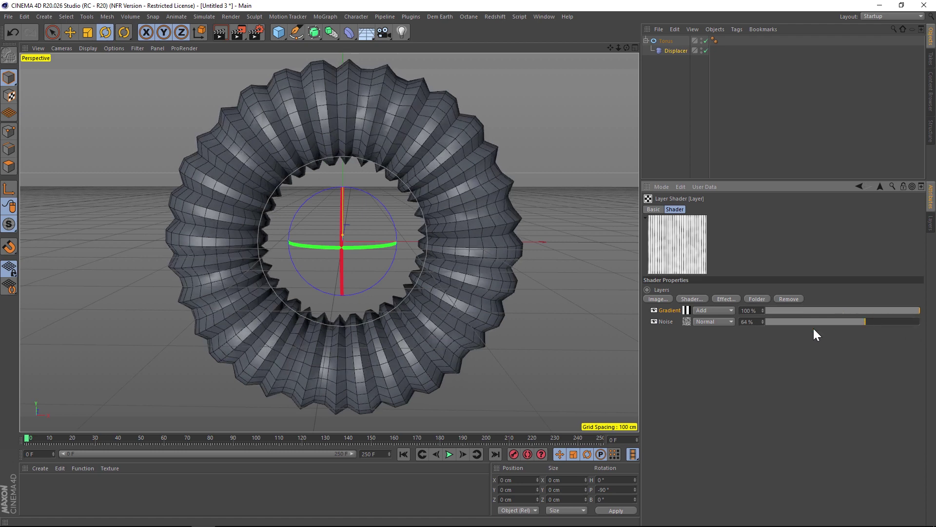
# - Give the Noise layer a 200% Global Scale and 79% Contrast
pyautogui.click(686, 321)
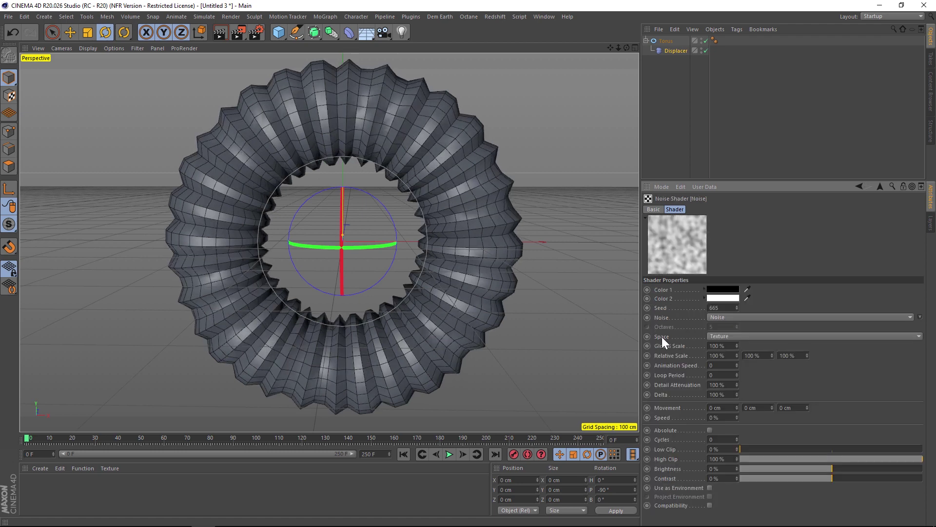
pyautogui.click(718, 346)
pyautogui.write('200')
pyautogui.press('Return')
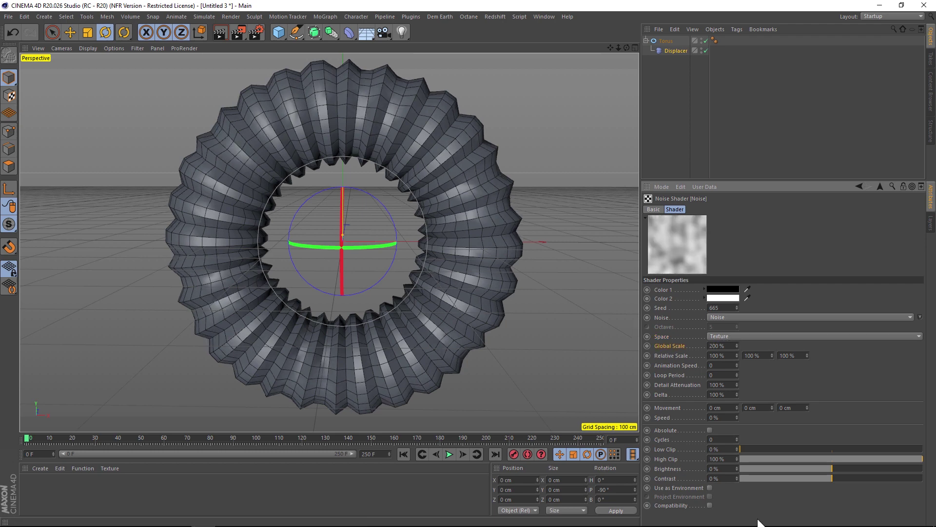
pyautogui.moveTo(846, 479); pyautogui.dragTo(903, 477)
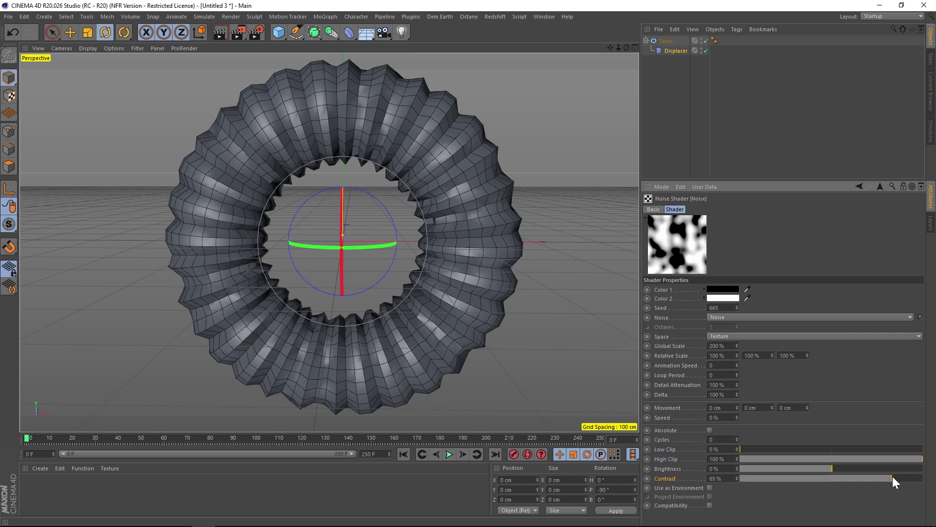
pyautogui.click(859, 185)
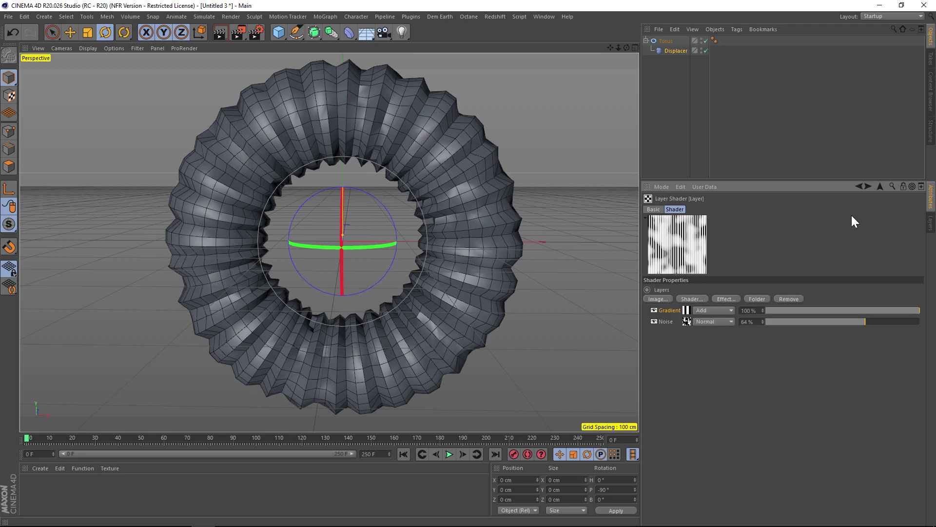
pyautogui.click(675, 50)
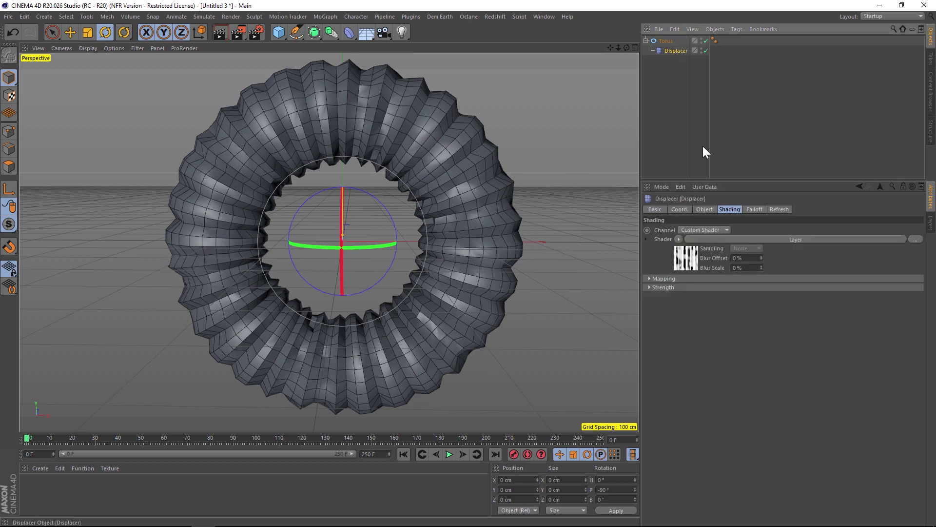
# - Set the Displacer Height to 50 cm, then add a Subdivision Surface object
pyautogui.click(704, 209)
pyautogui.doubleClick(689, 252)
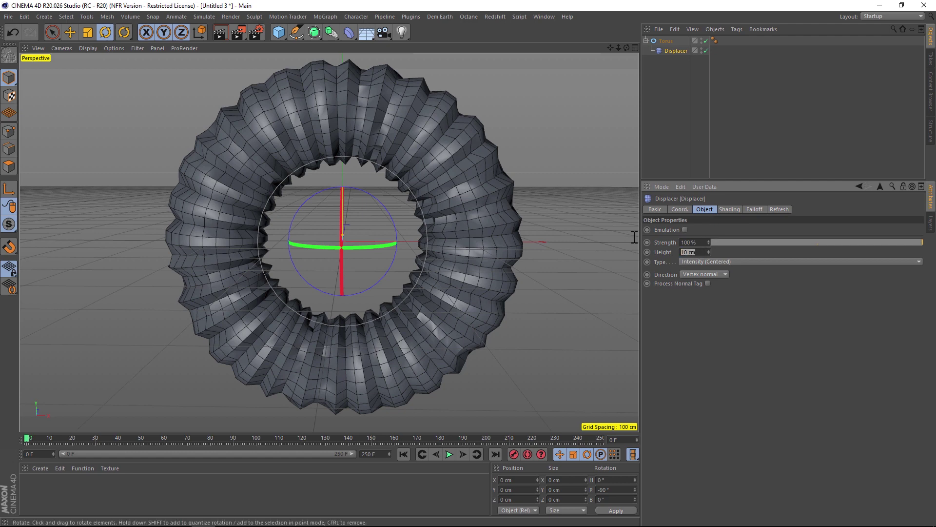
pyautogui.write('50')
pyautogui.press('Return')
pyautogui.scroll(-3, 440, 249)
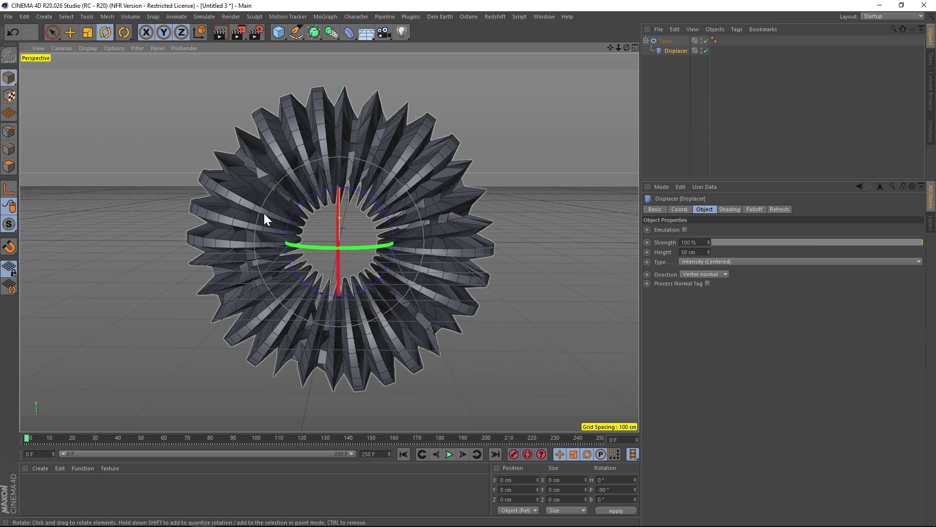
pyautogui.moveTo(314, 34); pyautogui.dragTo(381, 47)
# - Nest the torus under the Subdivision Surface, reframe the view and switch to the Move tool
pyautogui.moveTo(671, 54); pyautogui.dragTo(675, 43)
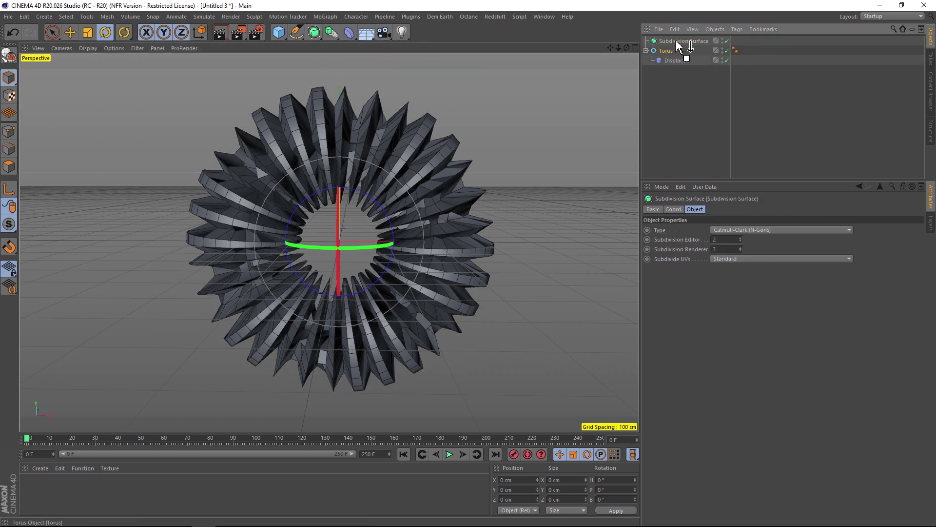
pyautogui.click(581, 77)
pyautogui.moveTo(295, 184)
pyautogui.keyDown('alt'); pyautogui.mouseDown()
pyautogui.moveTo(303, 185)
pyautogui.moveTo(285, 184)
pyautogui.mouseUp(); pyautogui.keyUp('alt')
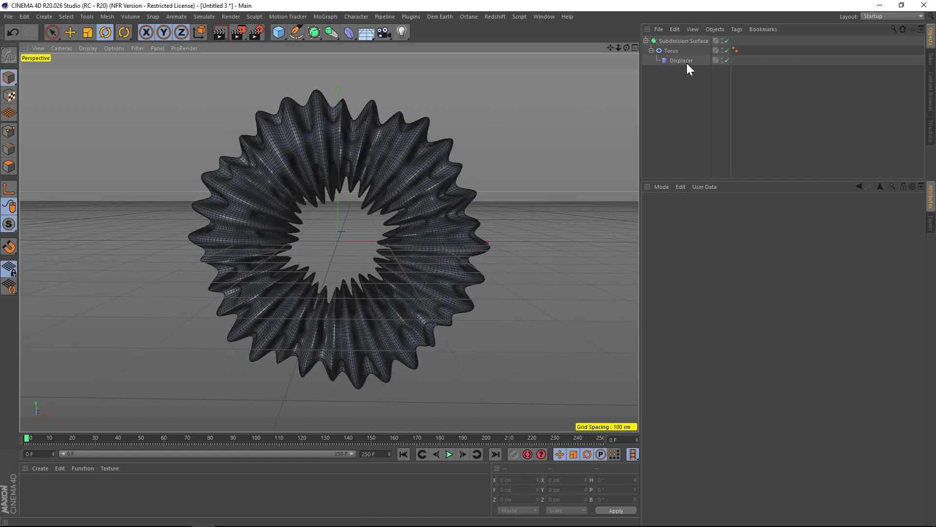
pyautogui.press('e')
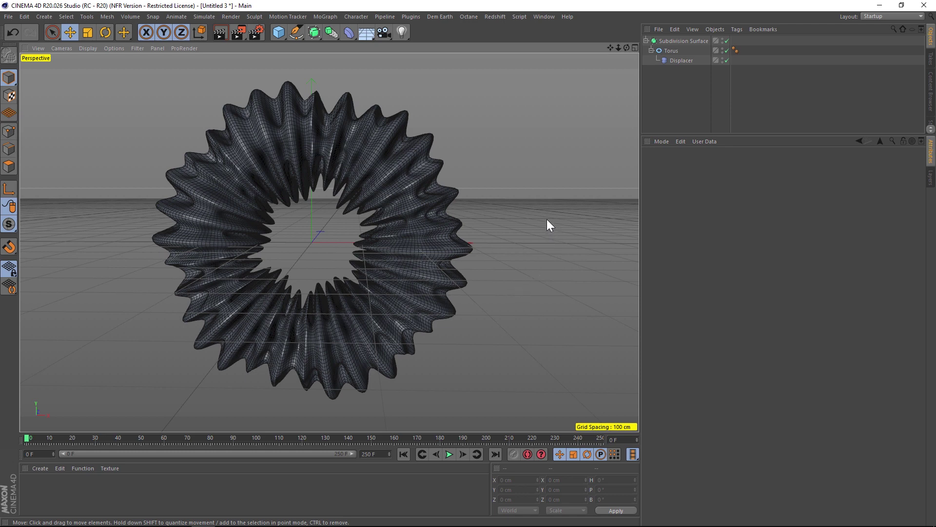
# - Add a Spherical Field to the Displacer's falloff and drag it left into the torus
pyautogui.click(677, 60)
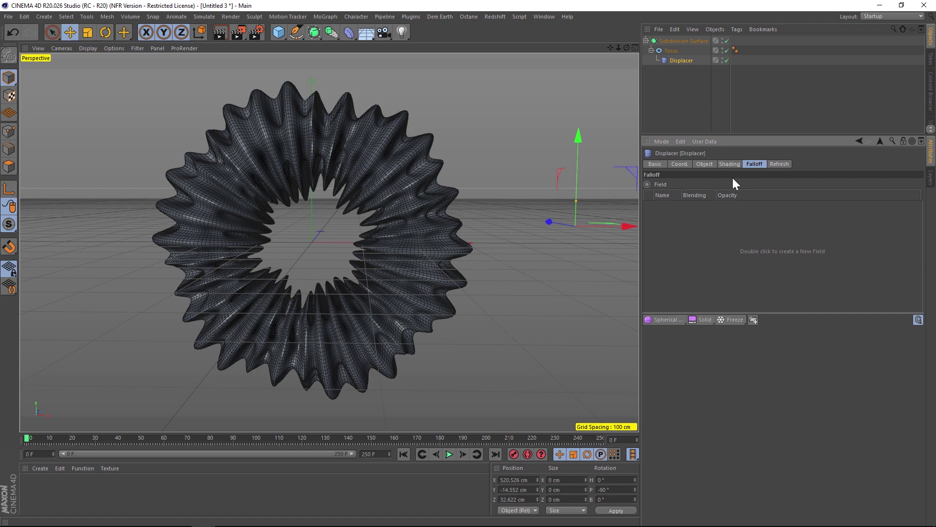
pyautogui.click(676, 321)
pyautogui.click(703, 322)
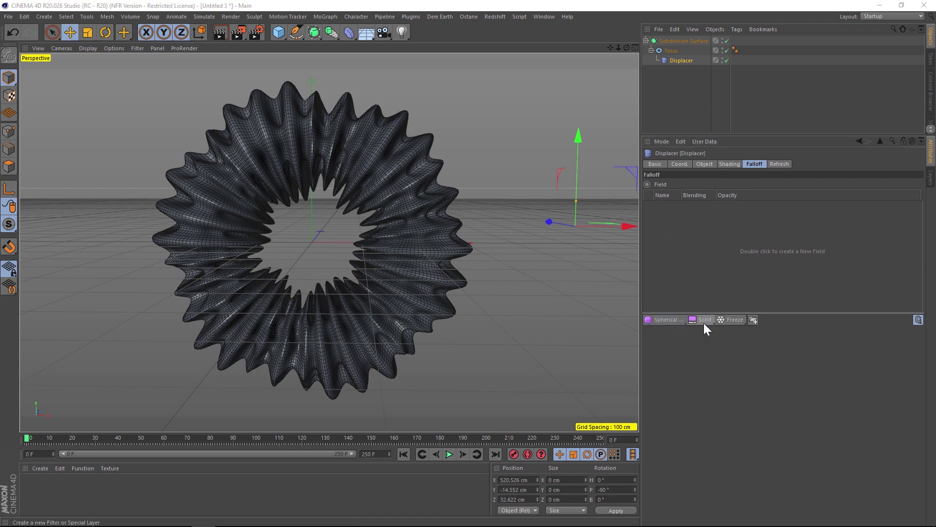
pyautogui.click(706, 321)
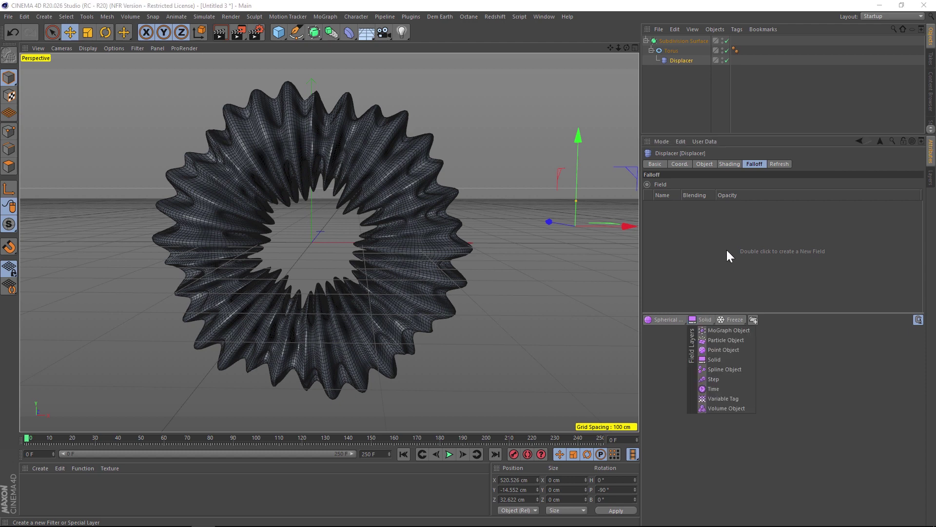
pyautogui.click(737, 316)
pyautogui.click(734, 319)
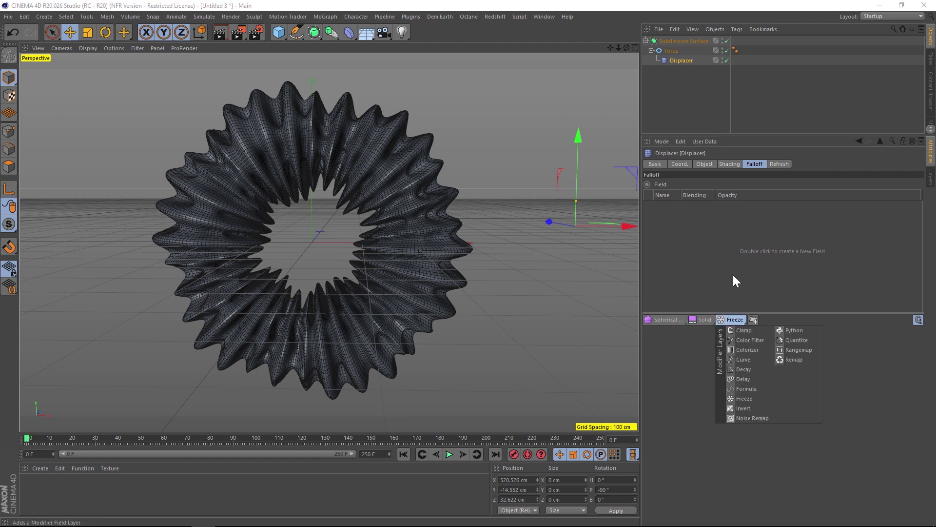
pyautogui.click(669, 344)
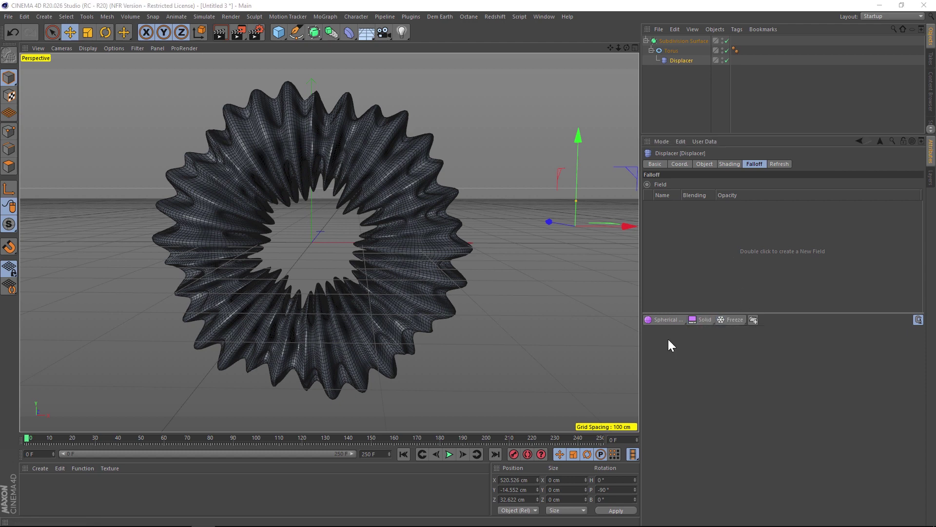
pyautogui.click(683, 318)
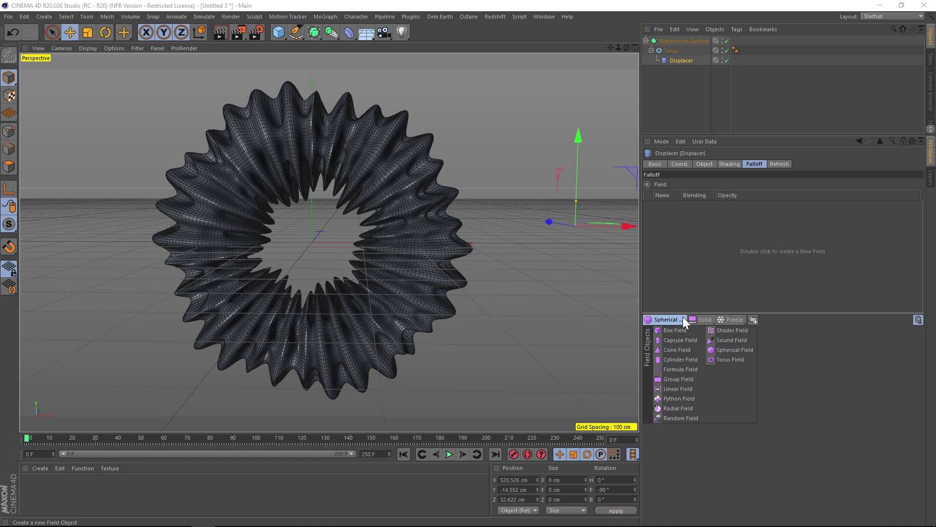
pyautogui.click(719, 348)
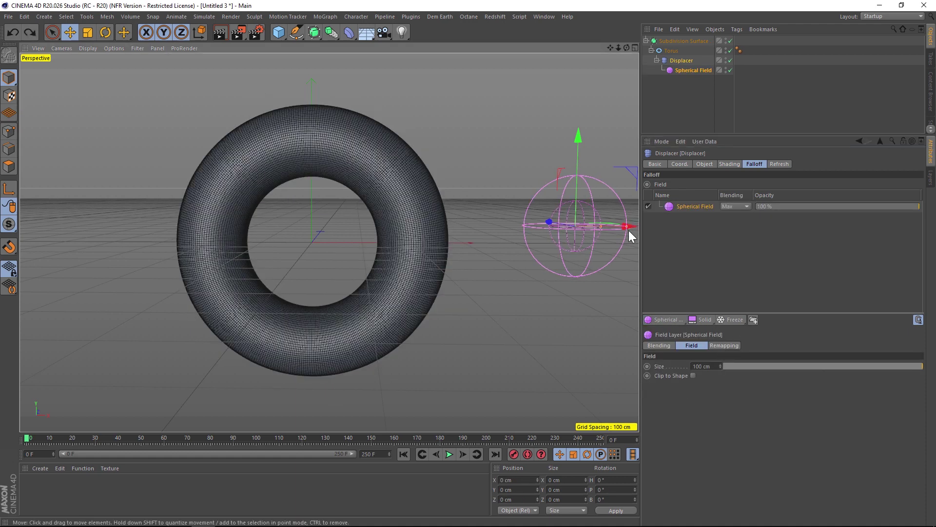
pyautogui.moveTo(635, 227)
pyautogui.mouseDown()
pyautogui.moveTo(490, 231)
pyautogui.moveTo(402, 160)
pyautogui.moveTo(312, 142)
pyautogui.moveTo(262, 160)
pyautogui.moveTo(235, 226)
pyautogui.moveTo(264, 284)
pyautogui.moveTo(294, 310)
pyautogui.moveTo(349, 321)
pyautogui.moveTo(394, 303)
pyautogui.moveTo(415, 271)
pyautogui.moveTo(360, 297)
pyautogui.moveTo(272, 270)
pyautogui.moveTo(249, 218)
pyautogui.moveTo(257, 161)
pyautogui.moveTo(270, 145)
pyautogui.moveTo(326, 125)
pyautogui.moveTo(402, 148)
pyautogui.moveTo(448, 217)
pyautogui.moveTo(452, 253)
pyautogui.moveTo(393, 304)
pyautogui.moveTo(439, 272)
pyautogui.moveTo(482, 204)
pyautogui.moveTo(611, 208)
pyautogui.moveTo(480, 213)
pyautogui.moveTo(415, 145)
pyautogui.moveTo(445, 232)
pyautogui.moveTo(451, 213)
pyautogui.moveTo(446, 222)
pyautogui.moveTo(453, 204)
pyautogui.mouseUp()
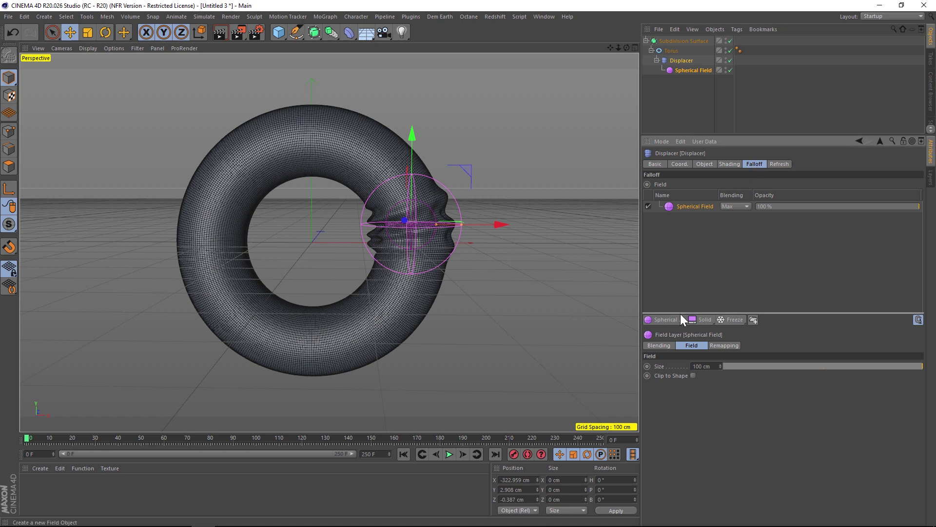
# - Add a Freeze layer above the Spherical Field and preview the animation playback
pyautogui.click(736, 321)
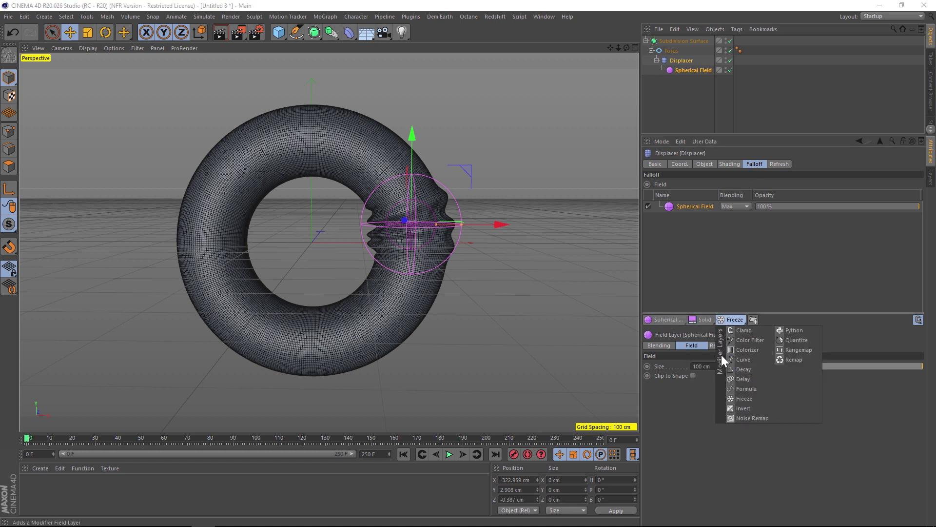
pyautogui.click(748, 397)
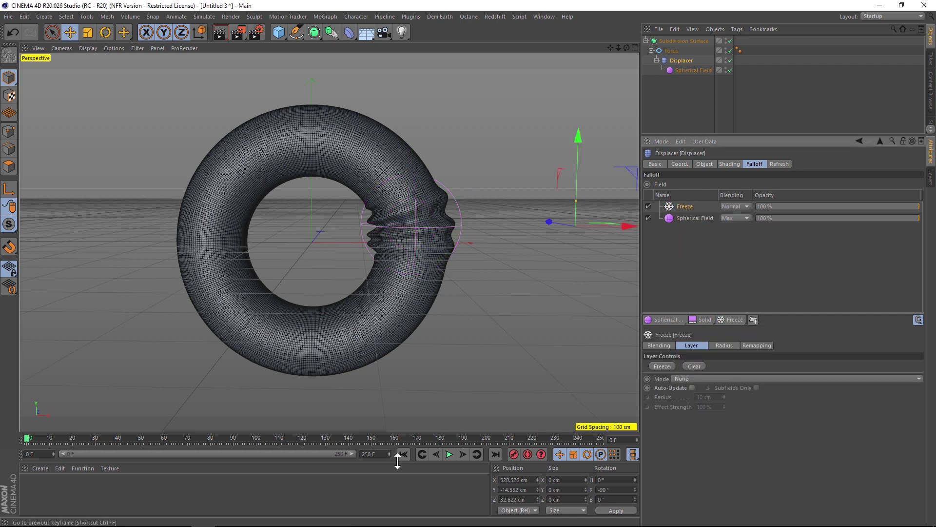
pyautogui.click(449, 454)
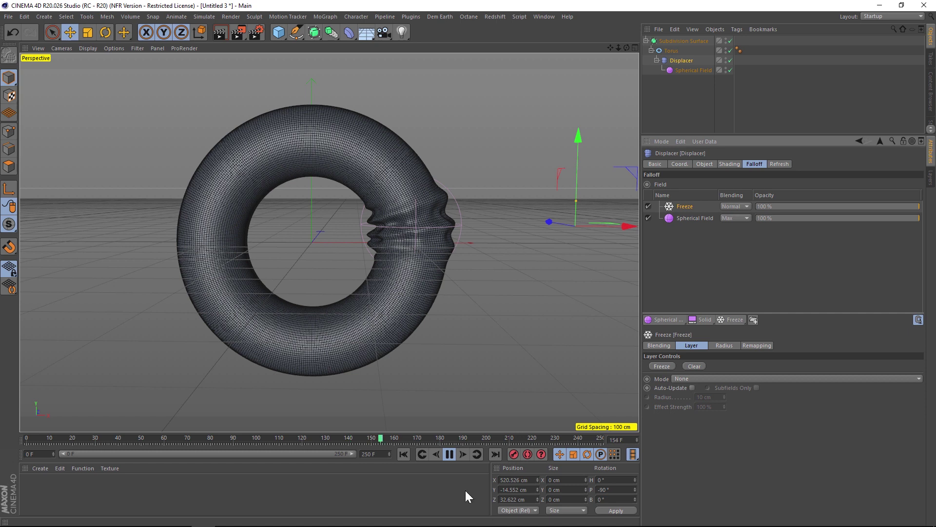
pyautogui.click(693, 70)
pyautogui.press('F8')
# - Move the Spherical Field right, off the torus
pyautogui.click(701, 84)
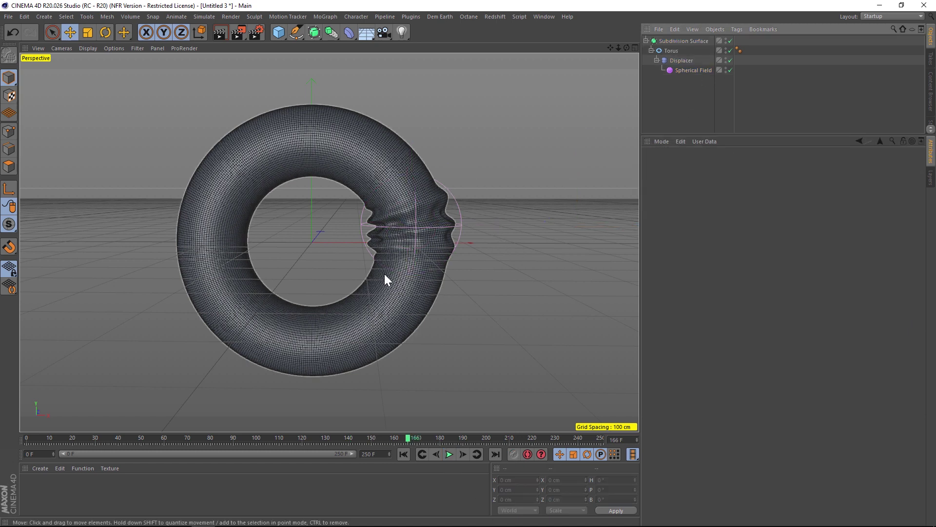
pyautogui.click(692, 71)
pyautogui.moveTo(502, 222); pyautogui.dragTo(632, 222)
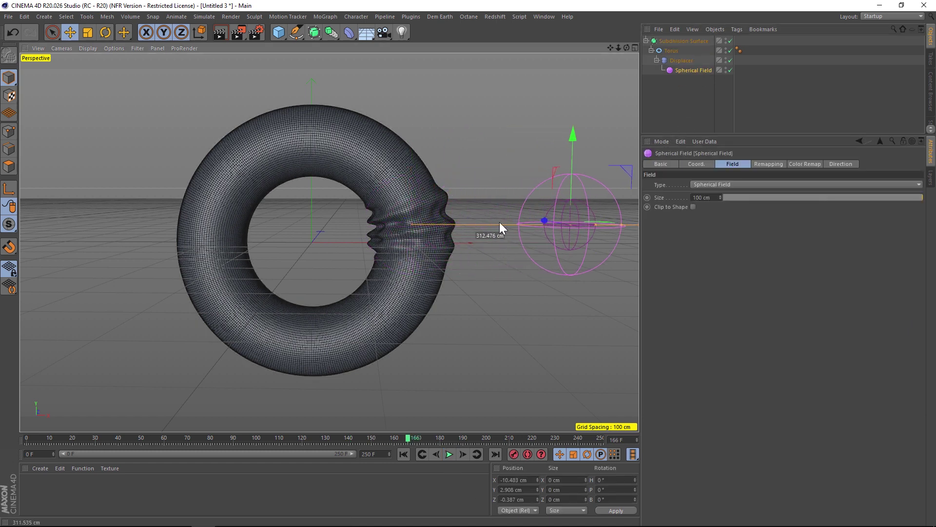
# - Clear the Freeze layer, rewind to frame 0, and set the Freeze mode to Grow
pyautogui.click(681, 60)
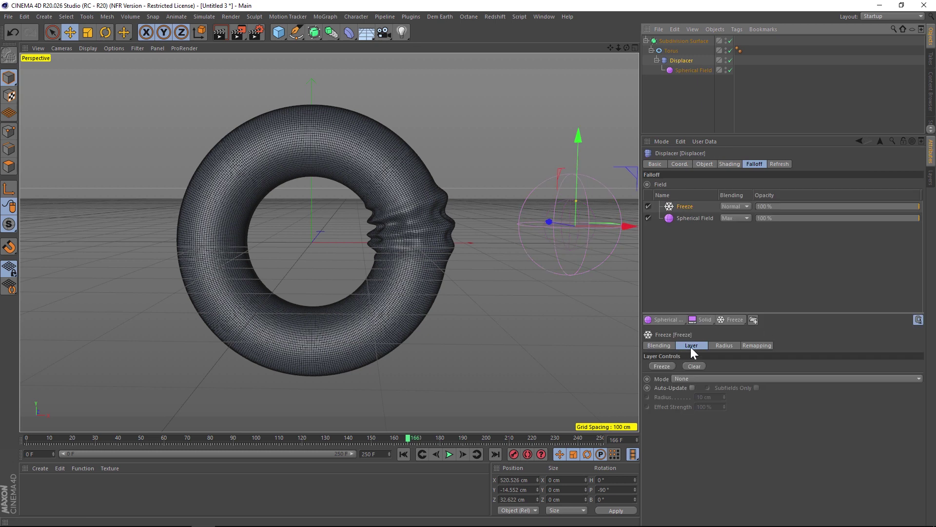
pyautogui.click(696, 365)
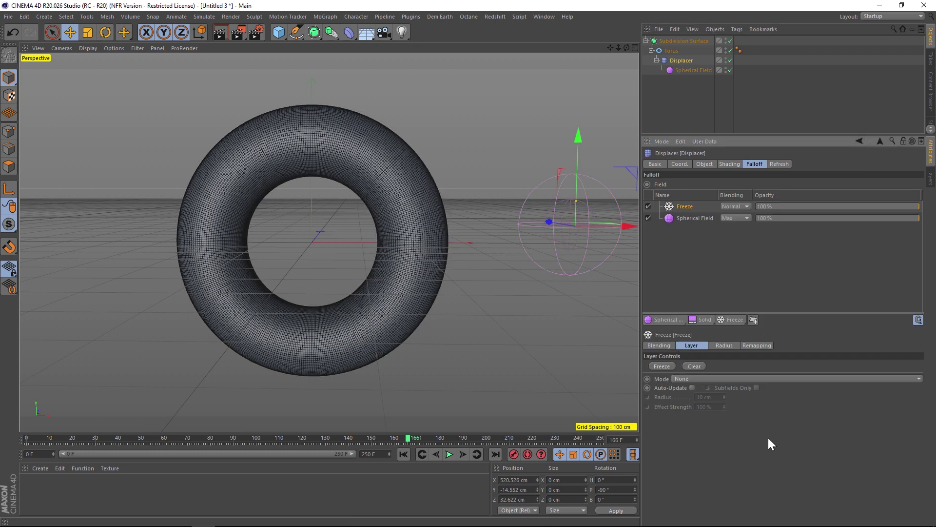
pyautogui.click(404, 455)
pyautogui.click(695, 378)
pyautogui.click(704, 428)
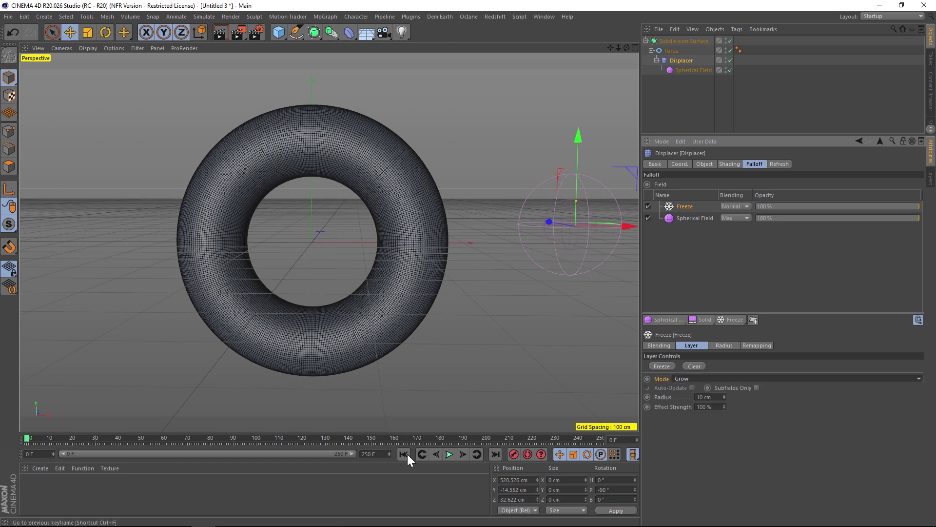
# - Nudge the Spherical Field slightly left, closer to the torus, during playback
pyautogui.click(449, 454)
pyautogui.click(693, 70)
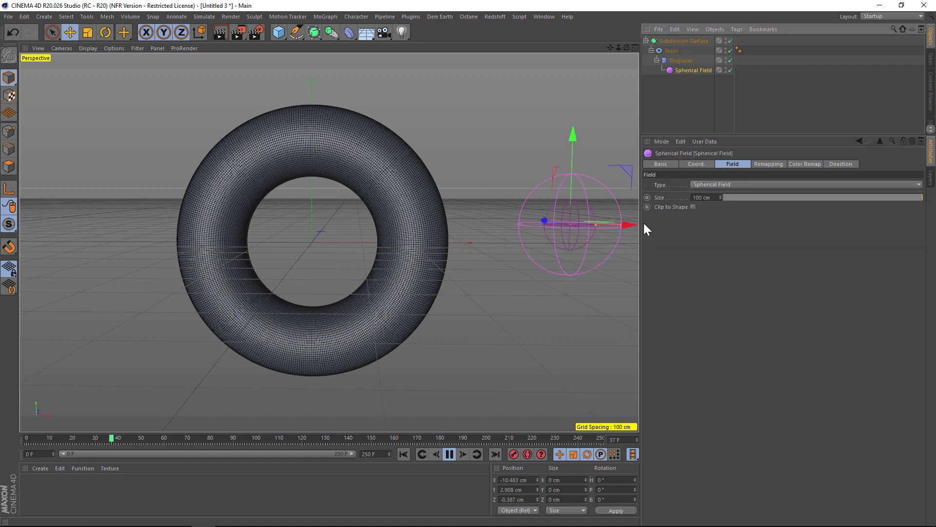
pyautogui.moveTo(632, 224)
pyautogui.mouseDown()
pyautogui.moveTo(458, 219)
pyautogui.moveTo(575, 222)
pyautogui.mouseUp()
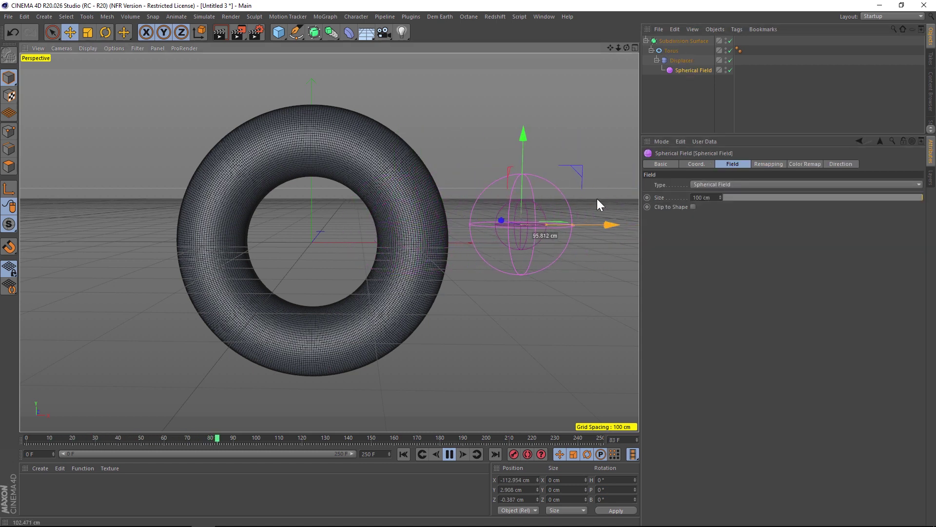
pyautogui.click(690, 60)
pyautogui.click(450, 455)
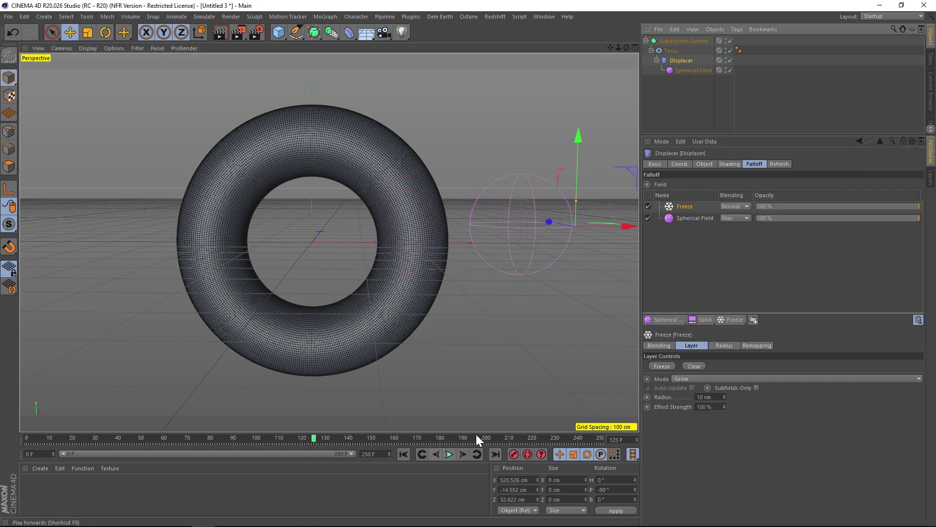
# - Set the Freeze layer's blending to Add, then replay from the first frame
pyautogui.click(685, 216)
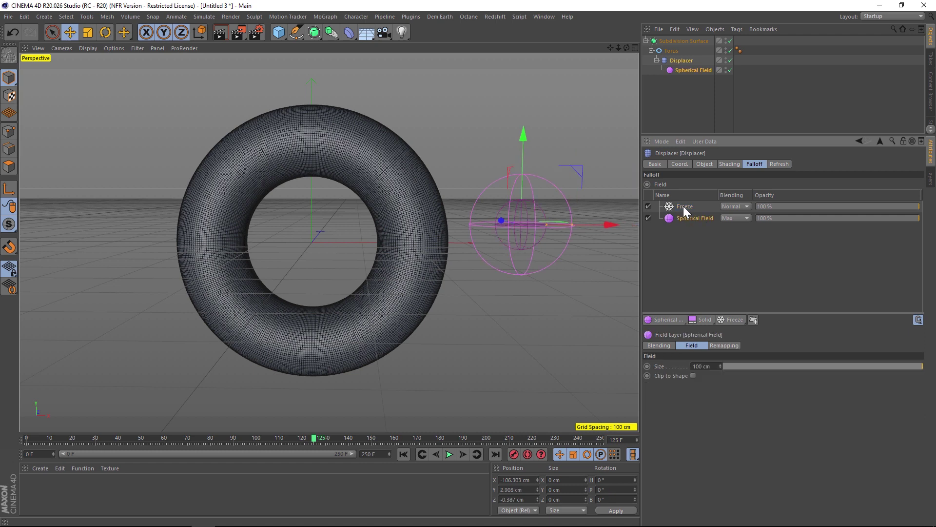
pyautogui.click(683, 207)
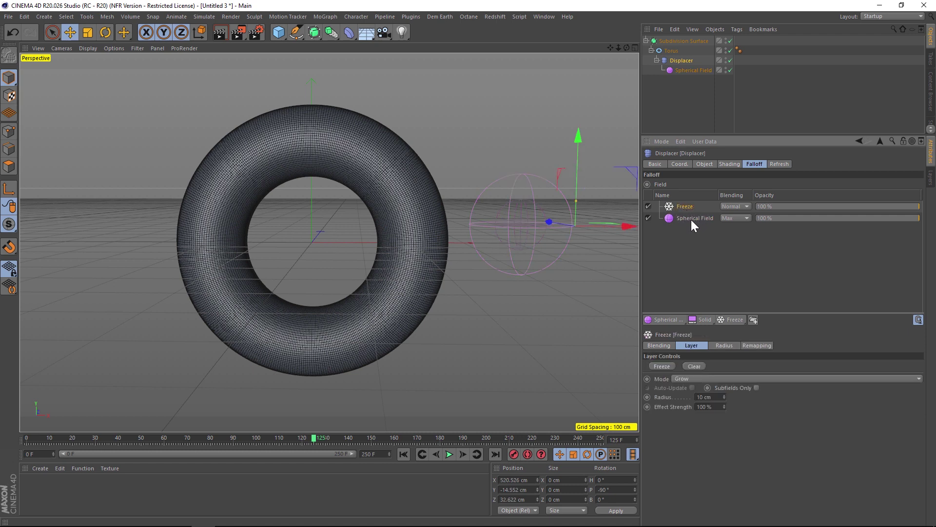
pyautogui.click(744, 207)
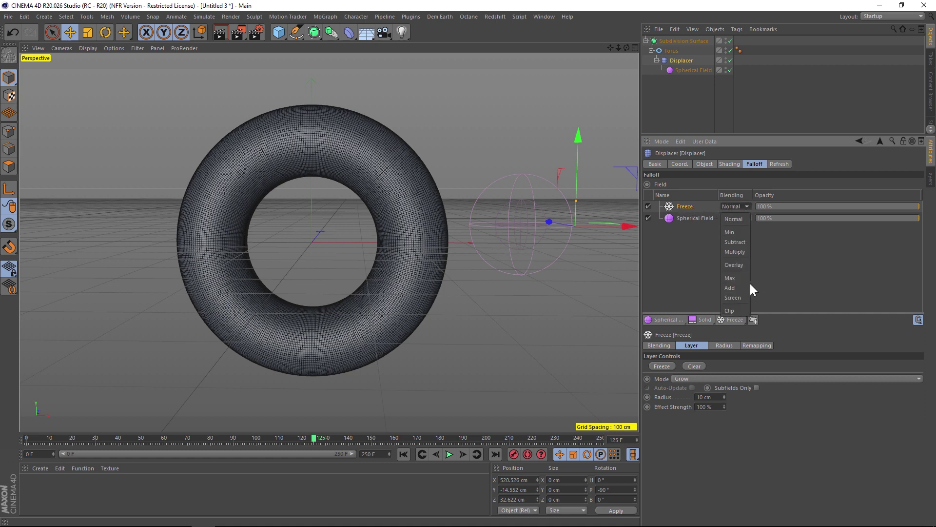
pyautogui.click(731, 287)
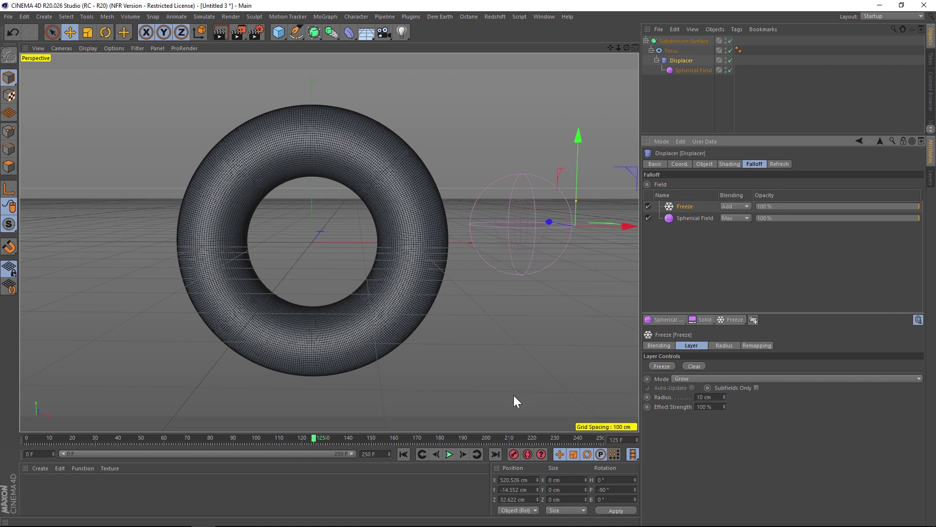
pyautogui.click(404, 454)
pyautogui.click(449, 454)
# - Sweep the Spherical Field left and up across the torus during playback, leaving ridges behind
pyautogui.click(693, 71)
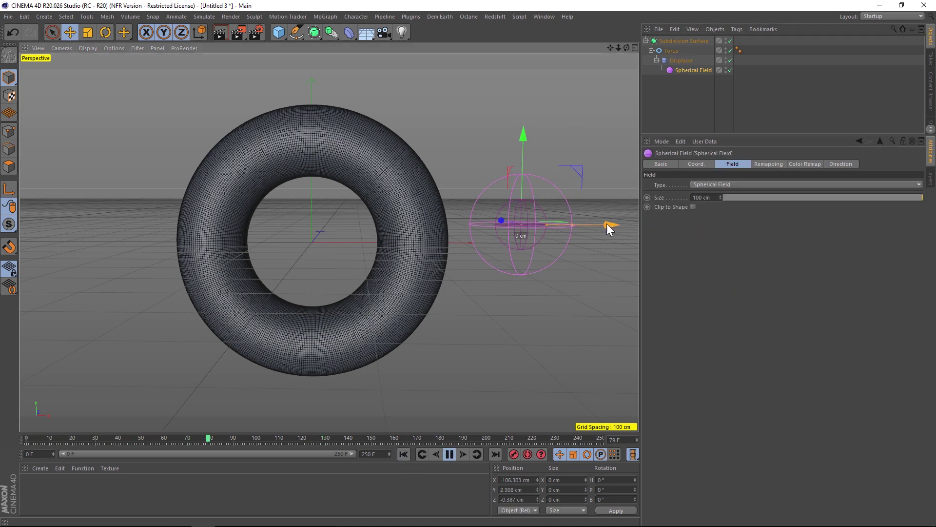
pyautogui.moveTo(607, 224); pyautogui.dragTo(505, 218)
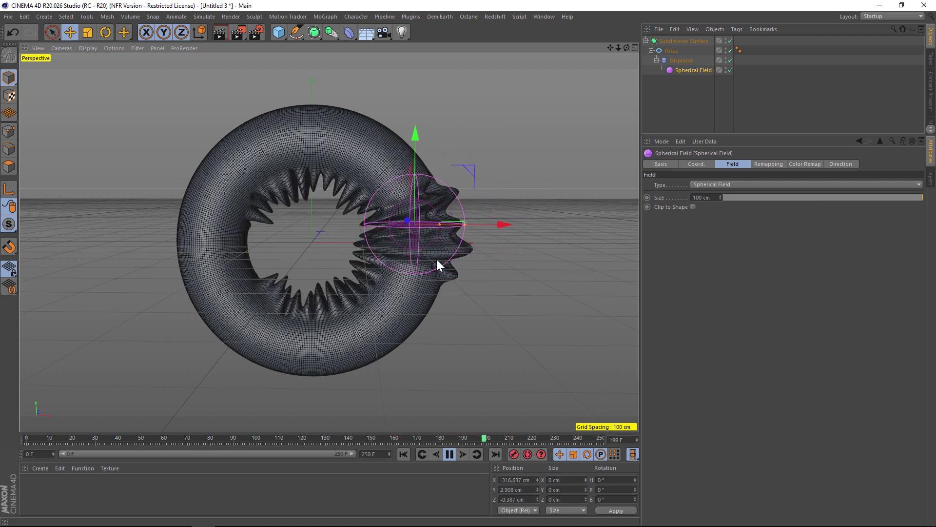
pyautogui.click(404, 454)
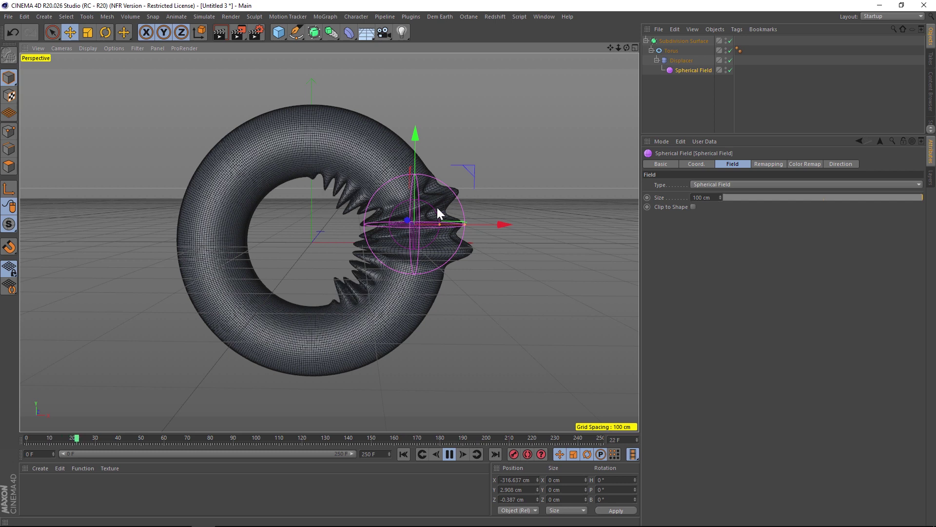
pyautogui.moveTo(424, 210)
pyautogui.mouseDown()
pyautogui.moveTo(399, 131)
pyautogui.moveTo(401, 144)
pyautogui.mouseUp()
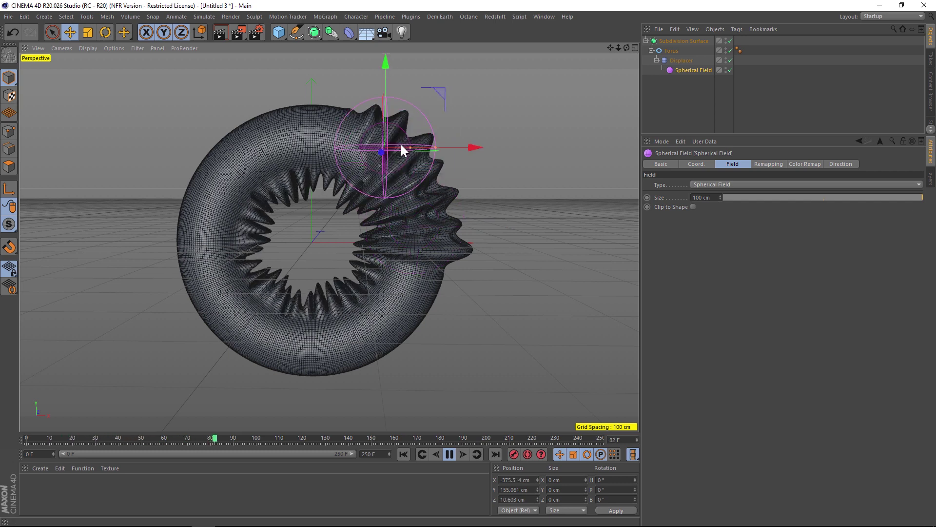
pyautogui.moveTo(458, 157)
pyautogui.mouseDown()
pyautogui.moveTo(432, 139)
pyautogui.moveTo(224, 159)
pyautogui.moveTo(229, 207)
pyautogui.moveTo(210, 229)
pyautogui.mouseUp()
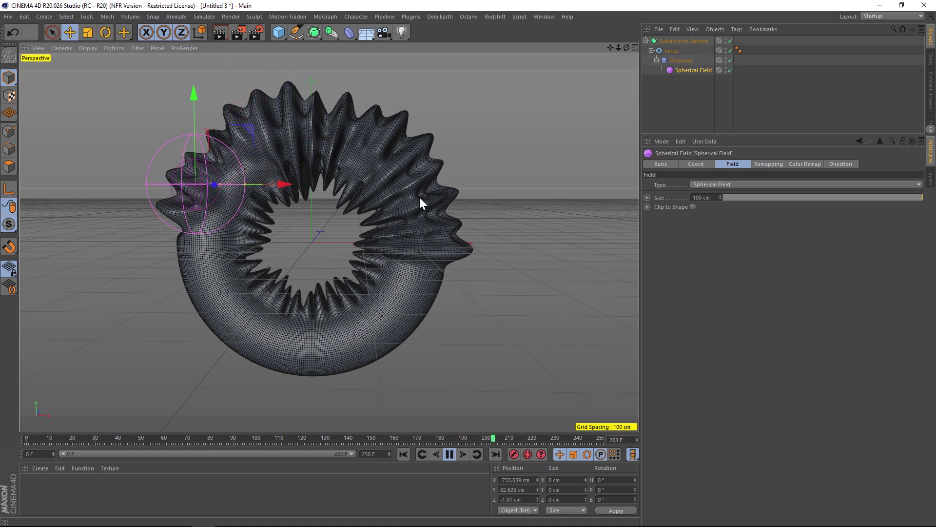
pyautogui.click(681, 60)
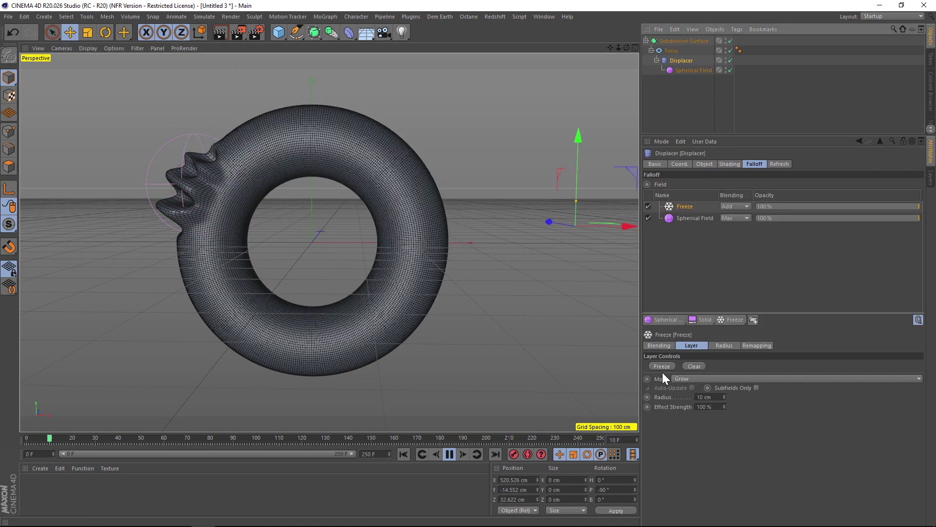
# - Set the Freeze layer radius to 15 cm, rewind, and drag the Spherical Field down across the torus
pyautogui.click(663, 396)
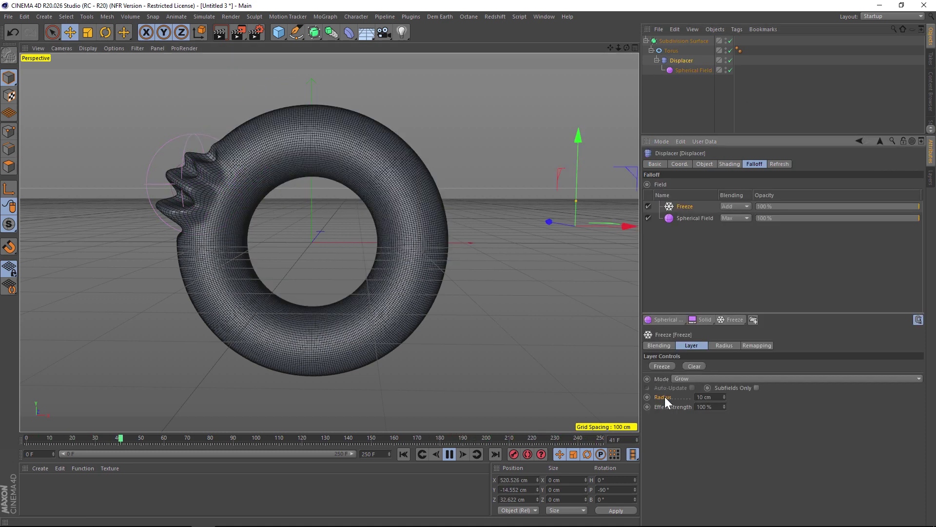
pyautogui.doubleClick(707, 397)
pyautogui.write('15')
pyautogui.press('Return')
pyautogui.click(404, 455)
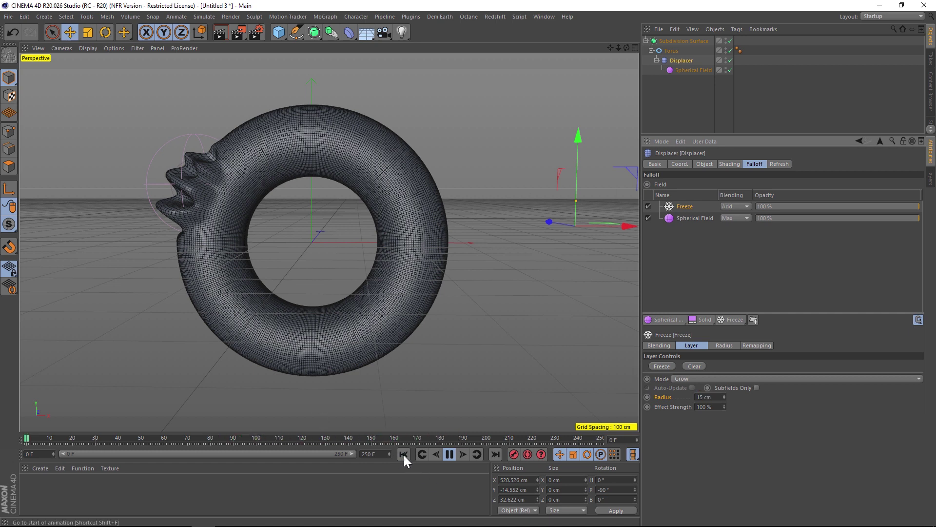
pyautogui.click(692, 69)
pyautogui.moveTo(238, 208)
pyautogui.mouseDown()
pyautogui.moveTo(245, 265)
pyautogui.moveTo(239, 219)
pyautogui.moveTo(269, 147)
pyautogui.moveTo(437, 212)
pyautogui.moveTo(446, 246)
pyautogui.moveTo(428, 312)
pyautogui.moveTo(306, 372)
pyautogui.moveTo(343, 332)
pyautogui.moveTo(376, 230)
pyautogui.mouseUp()
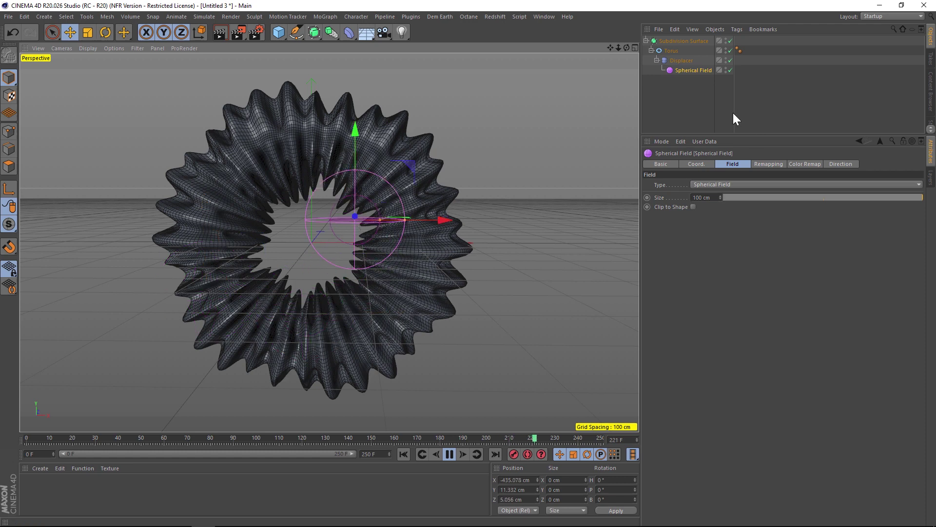
# - Raise the Freeze radius to 20 cm and return to frame 0
pyautogui.click(681, 60)
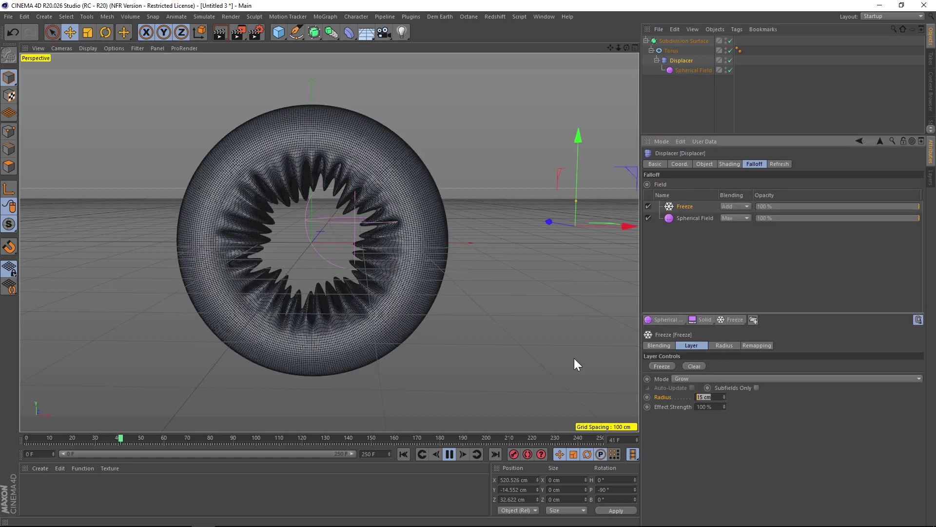
pyautogui.write('20')
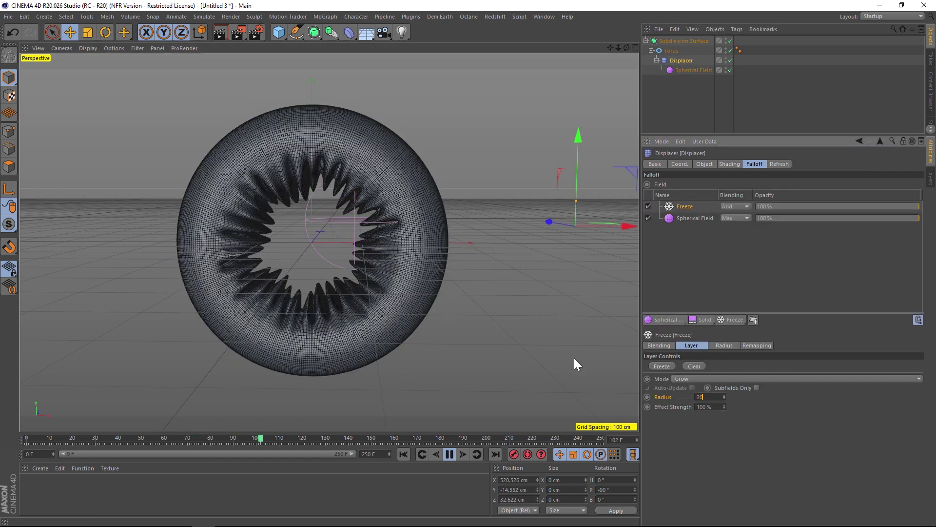
pyautogui.press('Return')
pyautogui.click(403, 454)
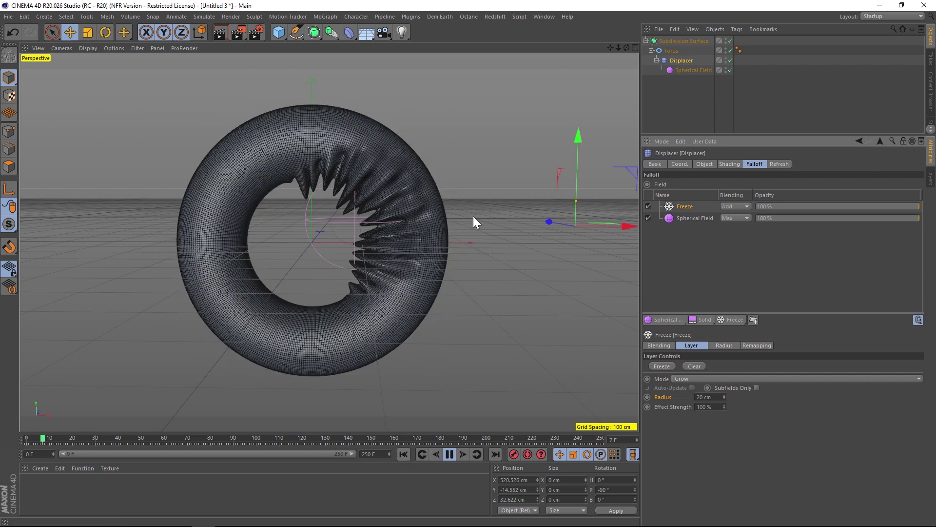
pyautogui.click(681, 69)
pyautogui.hotkey('shift', 'f')
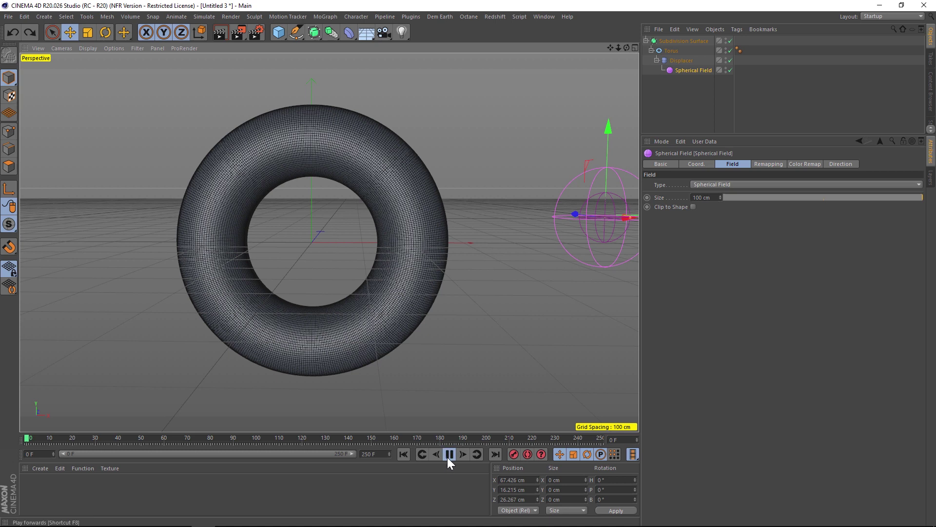
# - Place the Spherical Field on the torus's right edge, preview the spikes, and rewind to frame 0
pyautogui.moveTo(586, 254)
pyautogui.mouseDown()
pyautogui.moveTo(590, 238)
pyautogui.moveTo(476, 244)
pyautogui.moveTo(385, 167)
pyautogui.moveTo(243, 317)
pyautogui.moveTo(448, 284)
pyautogui.moveTo(565, 251)
pyautogui.moveTo(551, 285)
pyautogui.moveTo(467, 271)
pyautogui.moveTo(428, 245)
pyautogui.mouseUp()
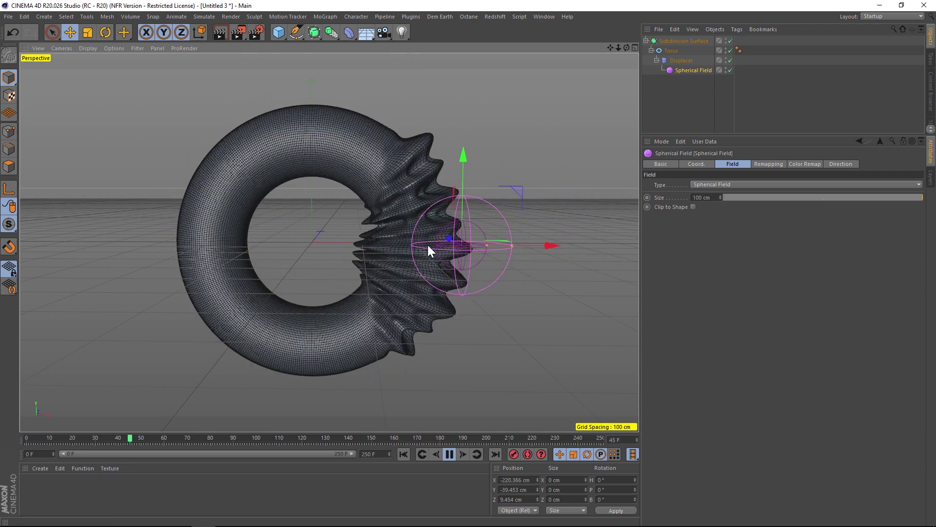
pyautogui.click(449, 454)
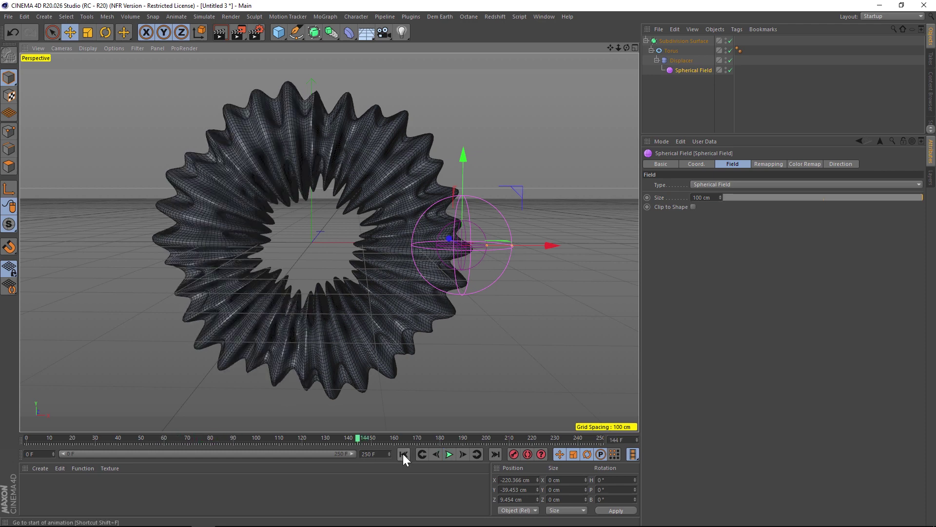
pyautogui.click(402, 454)
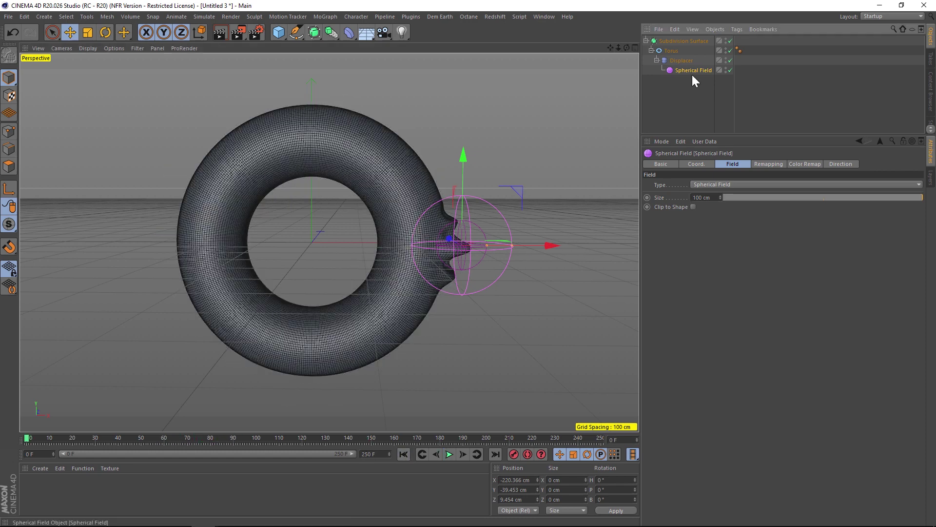
pyautogui.click(685, 61)
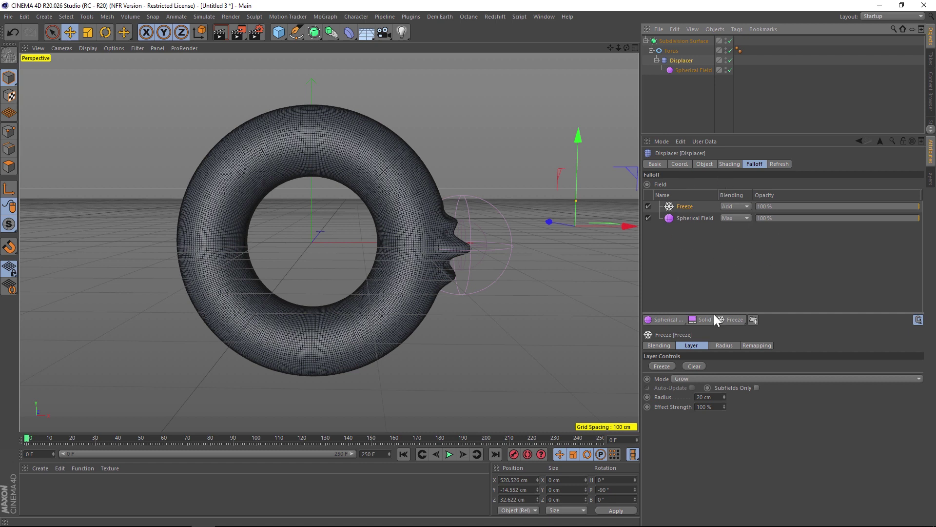
# - Add a Delay layer on top in Spring mode with Effect Strength 70%, then rewind
pyautogui.click(739, 318)
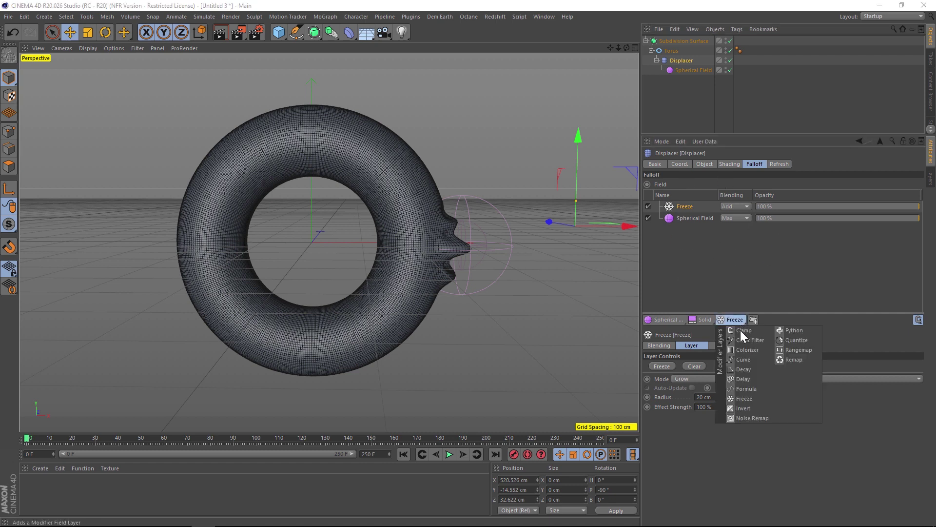
pyautogui.click(742, 325)
pyautogui.click(742, 324)
pyautogui.click(749, 380)
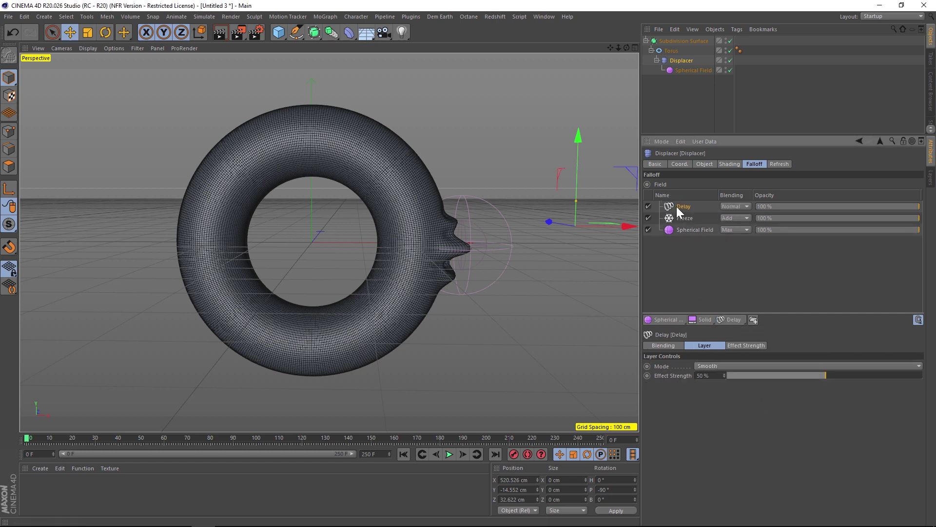
pyautogui.click(719, 366)
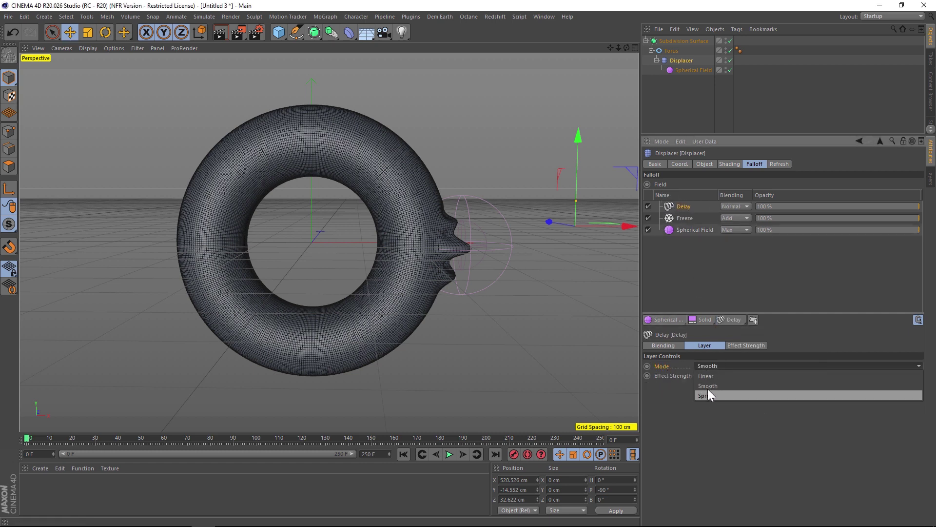
pyautogui.click(709, 394)
pyautogui.click(449, 454)
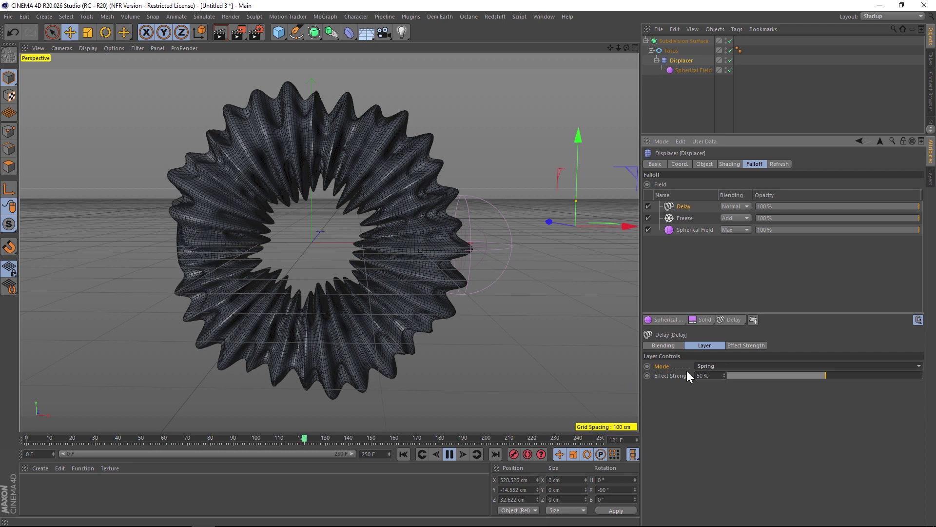
pyautogui.moveTo(835, 375); pyautogui.dragTo(864, 376)
pyautogui.click(404, 453)
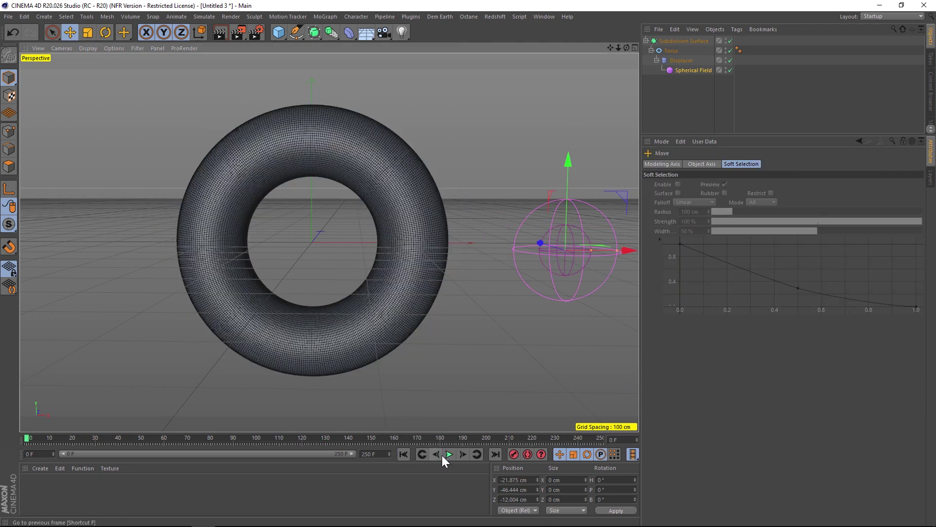
# - During playback, drag the Spherical Field left through the torus to spread springy ridges around it
pyautogui.click(443, 455)
pyautogui.click(702, 70)
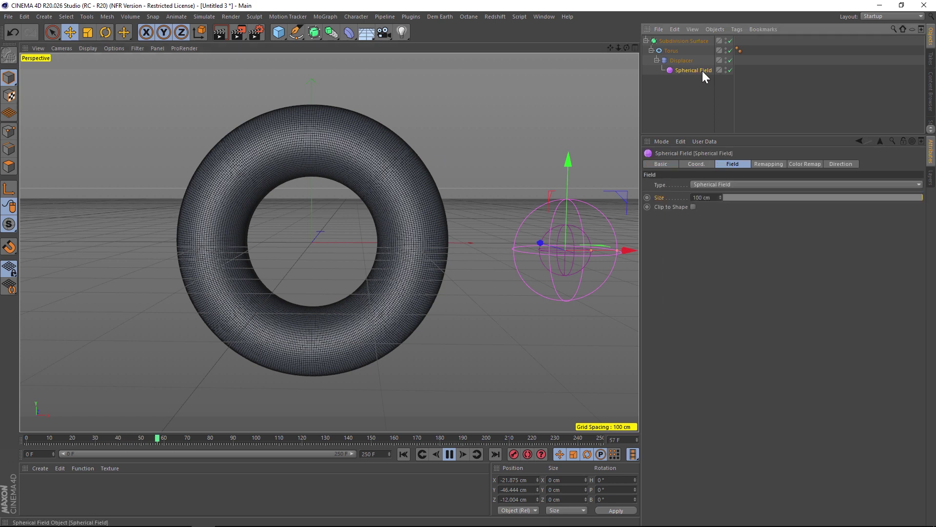
pyautogui.moveTo(629, 249)
pyautogui.mouseDown()
pyautogui.moveTo(500, 245)
pyautogui.moveTo(468, 223)
pyautogui.moveTo(450, 189)
pyautogui.moveTo(380, 157)
pyautogui.moveTo(286, 170)
pyautogui.moveTo(215, 221)
pyautogui.moveTo(249, 157)
pyautogui.moveTo(286, 123)
pyautogui.moveTo(322, 117)
pyautogui.moveTo(400, 132)
pyautogui.moveTo(424, 189)
pyautogui.moveTo(396, 306)
pyautogui.moveTo(410, 303)
pyautogui.moveTo(458, 204)
pyautogui.moveTo(427, 163)
pyautogui.moveTo(362, 169)
pyautogui.moveTo(352, 158)
pyautogui.moveTo(235, 216)
pyautogui.moveTo(360, 173)
pyautogui.moveTo(348, 225)
pyautogui.moveTo(335, 230)
pyautogui.moveTo(361, 218)
pyautogui.mouseUp()
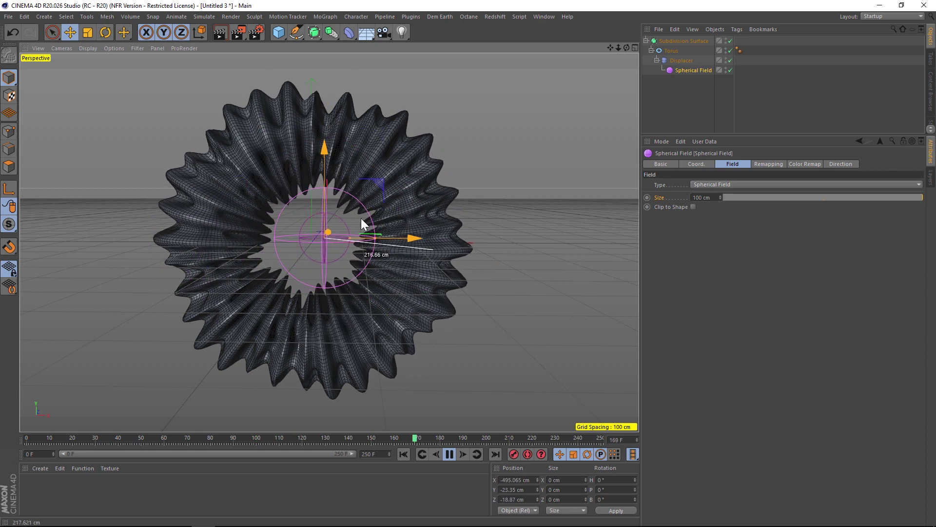
pyautogui.click(681, 60)
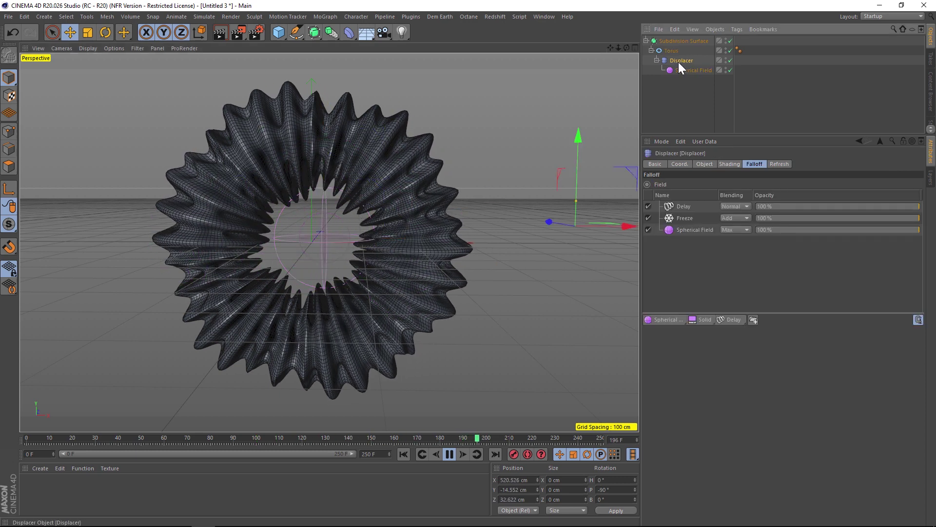
# - Turn off the Freeze layer and move the Spherical Field up to the torus's upper left
pyautogui.click(681, 218)
pyautogui.click(648, 218)
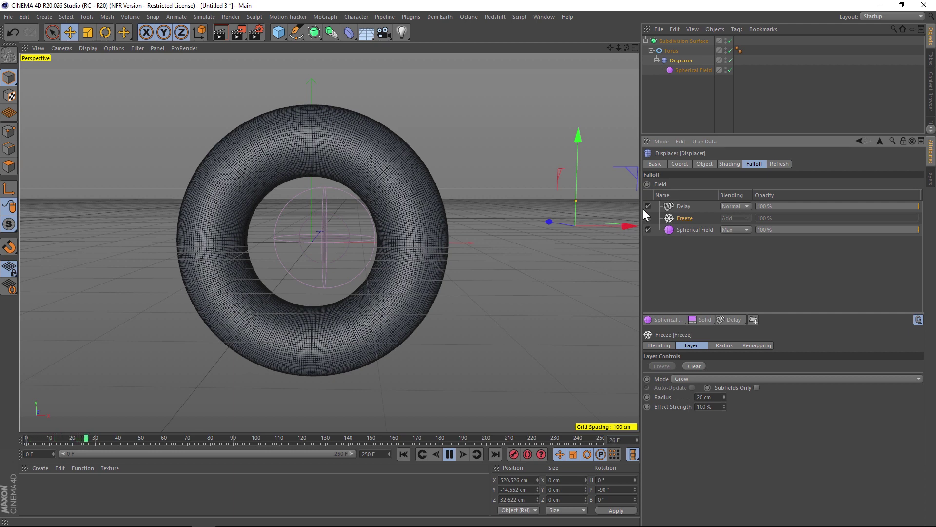
pyautogui.click(689, 71)
pyautogui.moveTo(338, 228)
pyautogui.mouseDown()
pyautogui.moveTo(341, 161)
pyautogui.moveTo(407, 218)
pyautogui.moveTo(387, 308)
pyautogui.moveTo(247, 303)
pyautogui.moveTo(245, 223)
pyautogui.moveTo(264, 151)
pyautogui.moveTo(371, 144)
pyautogui.moveTo(341, 139)
pyautogui.moveTo(218, 254)
pyautogui.moveTo(285, 327)
pyautogui.moveTo(432, 289)
pyautogui.moveTo(429, 201)
pyautogui.moveTo(382, 156)
pyautogui.moveTo(295, 138)
pyautogui.moveTo(394, 200)
pyautogui.moveTo(397, 315)
pyautogui.moveTo(262, 292)
pyautogui.moveTo(265, 213)
pyautogui.mouseUp()
pyautogui.click(353, 193)
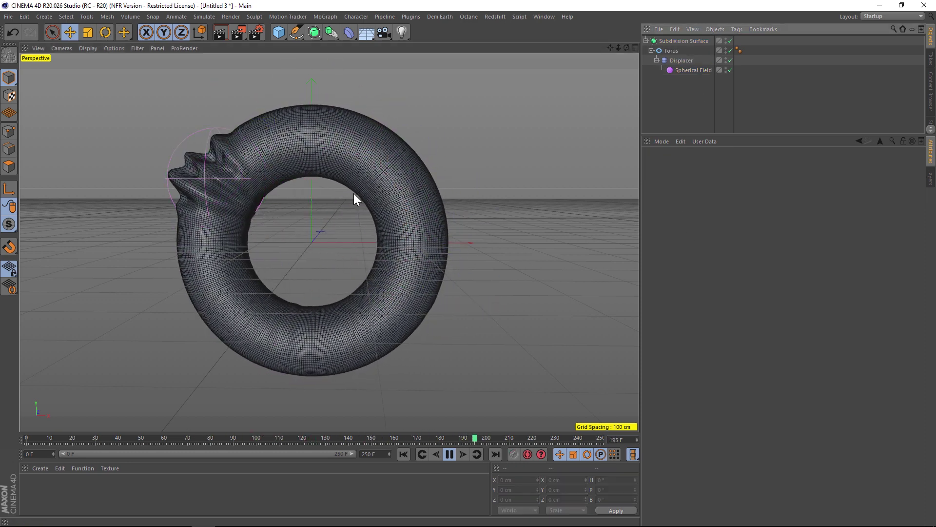